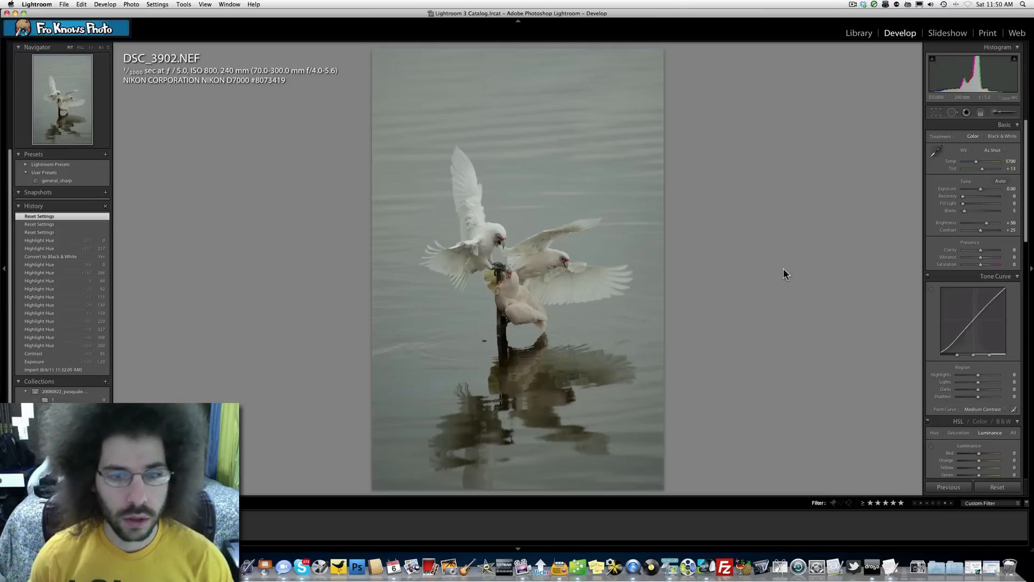
Brighten the bird photo to an exposure of +1.25 and raise its contrast to +86.
{"action": "left_click", "coordinate": [489, 244]}
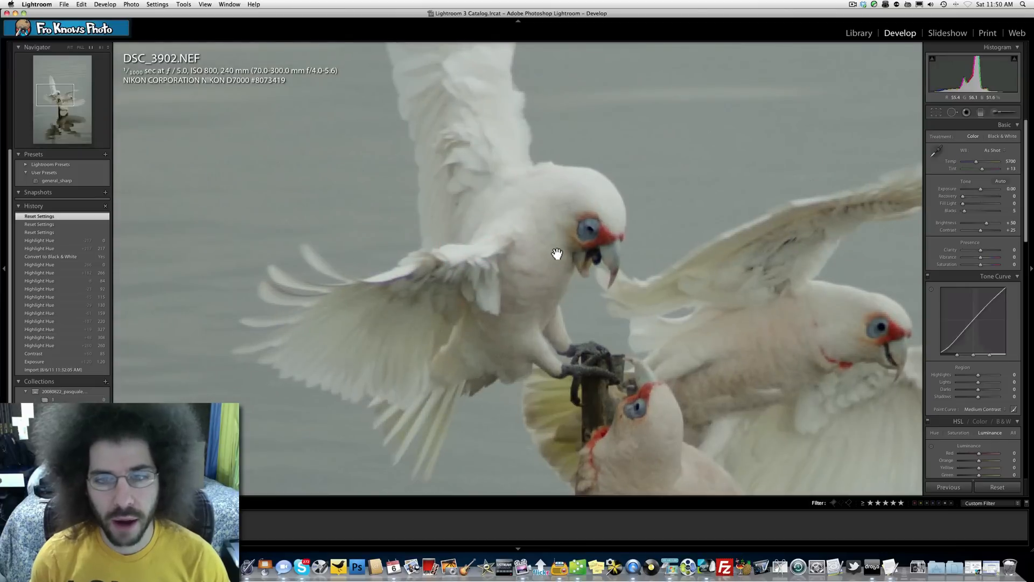
{"action": "left_click", "coordinate": [602, 281]}
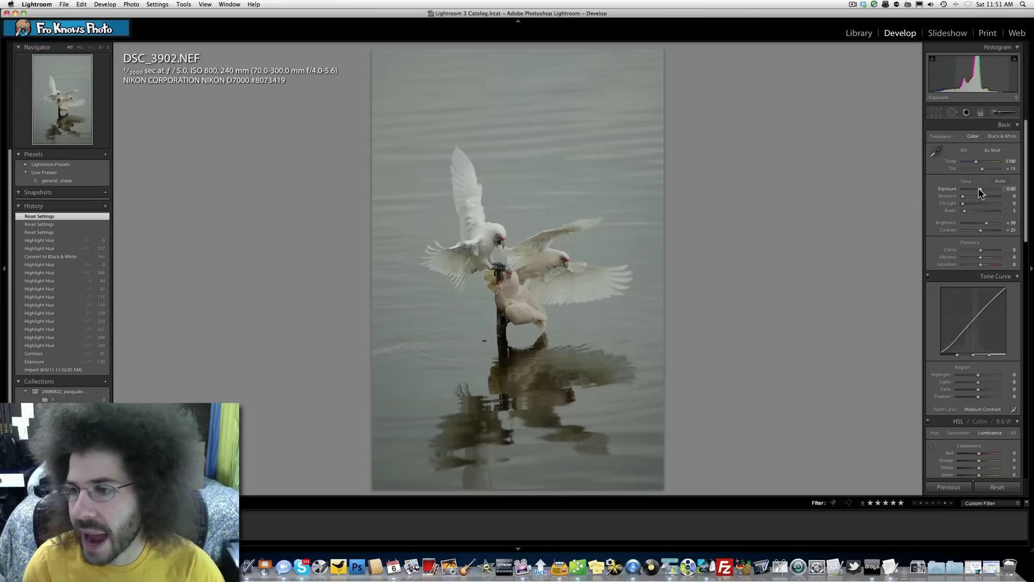
{"action": "left_click_drag", "start_coordinate": [979, 188], "coordinate": [985, 190]}
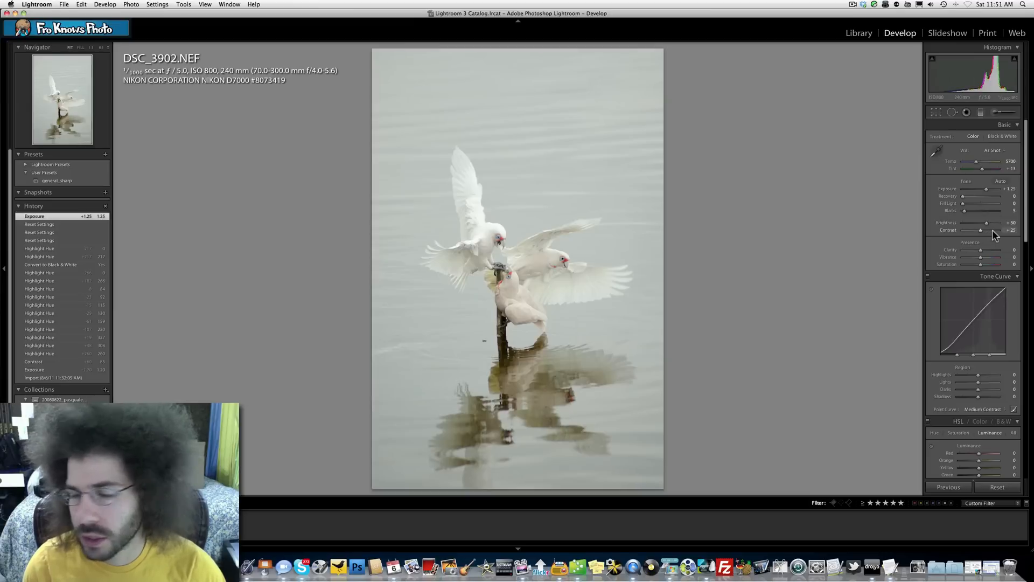
{"action": "left_click_drag", "start_coordinate": [994, 233], "coordinate": [995, 233]}
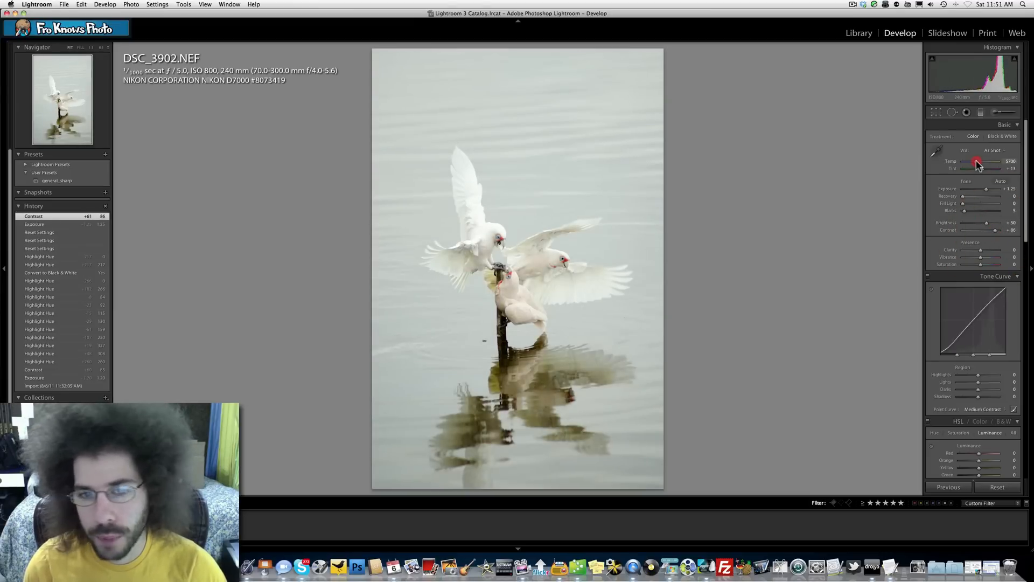
Cool the temperature to 5409 and refine the tone to exposure +1.35, contrast +100 and blacks 14.
{"action": "left_click_drag", "start_coordinate": [978, 164], "coordinate": [983, 170]}
{"action": "key", "text": "super+z"}
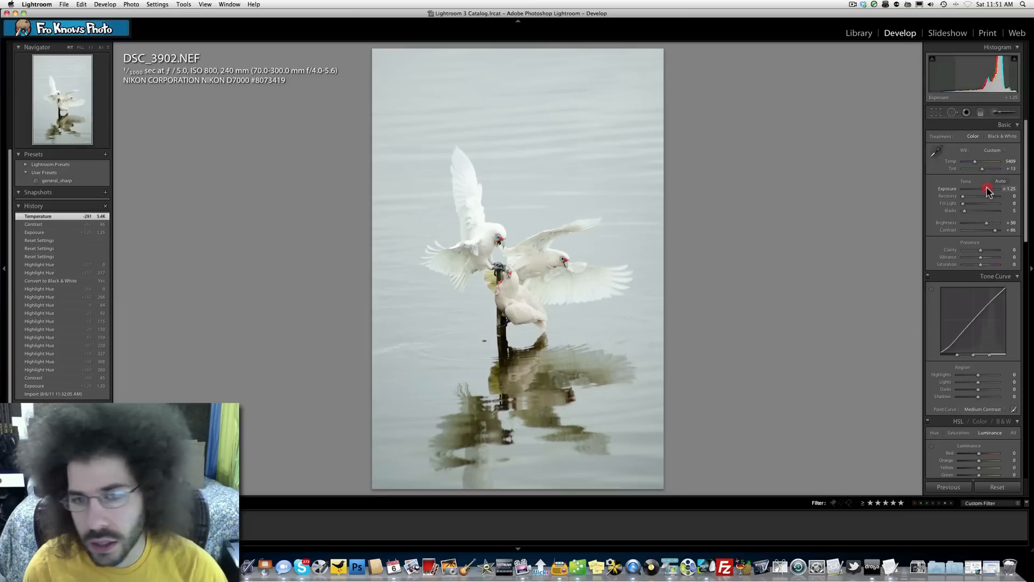
{"action": "left_click", "coordinate": [988, 190]}
{"action": "left_click_drag", "start_coordinate": [988, 189], "coordinate": [989, 190]}
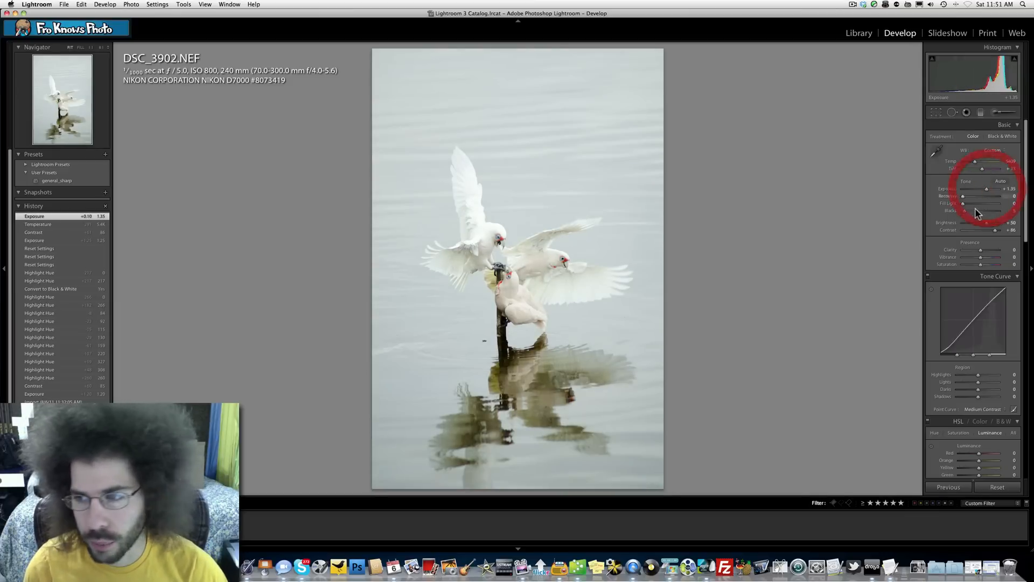
{"action": "left_click_drag", "start_coordinate": [995, 230], "coordinate": [969, 215]}
Try a clarity of +48 on the photo and reset clarity to 0.
{"action": "left_click_drag", "start_coordinate": [970, 250], "coordinate": [993, 249]}
{"action": "left_click", "coordinate": [1008, 249]}
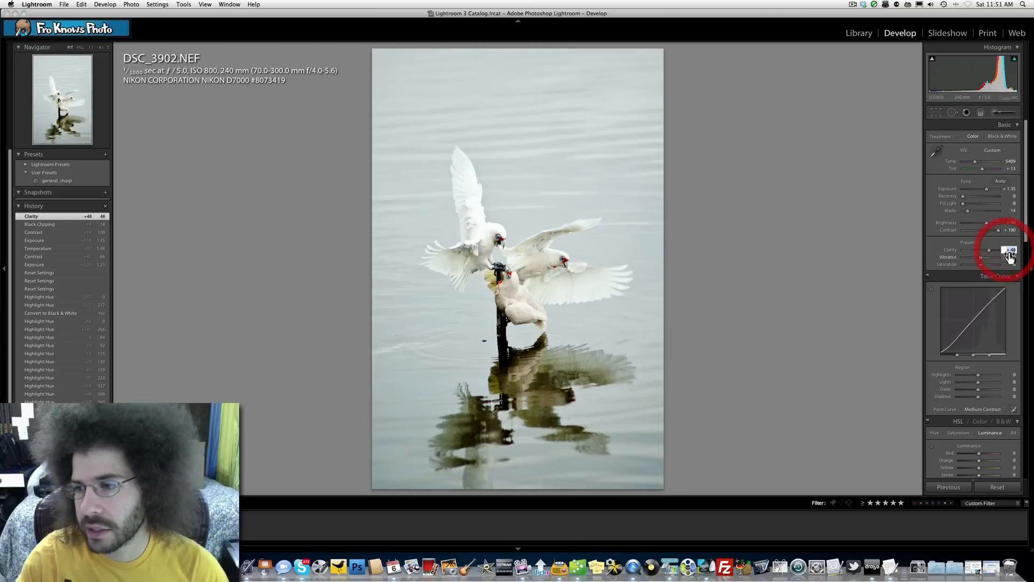
{"action": "key", "text": "Return"}
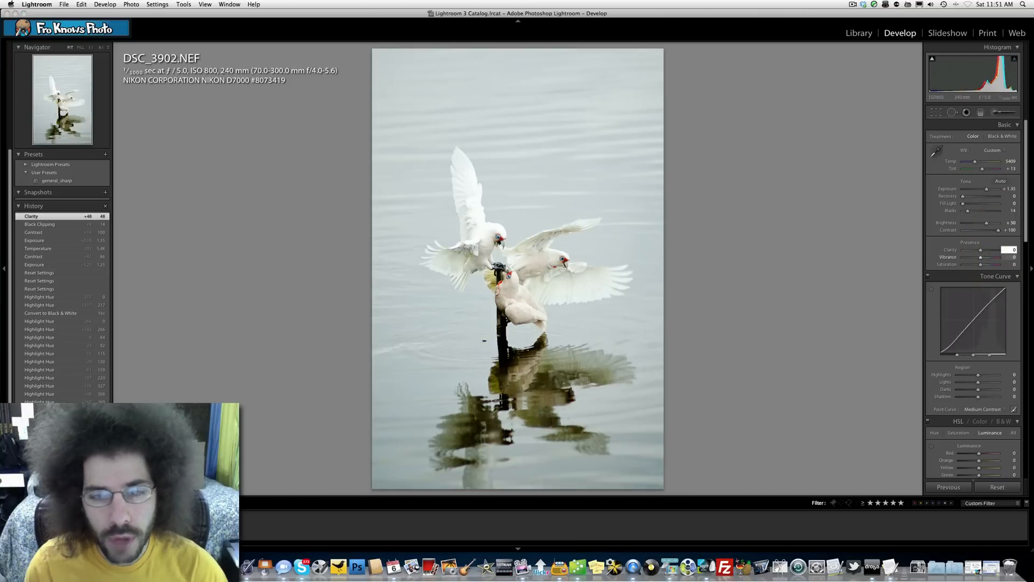
Boost the photo's vibrance to +55 with saturation left at 0, and shift the tint to +24.
{"action": "left_click_drag", "start_coordinate": [991, 265], "coordinate": [990, 260]}
{"action": "double_click", "coordinate": [989, 264]}
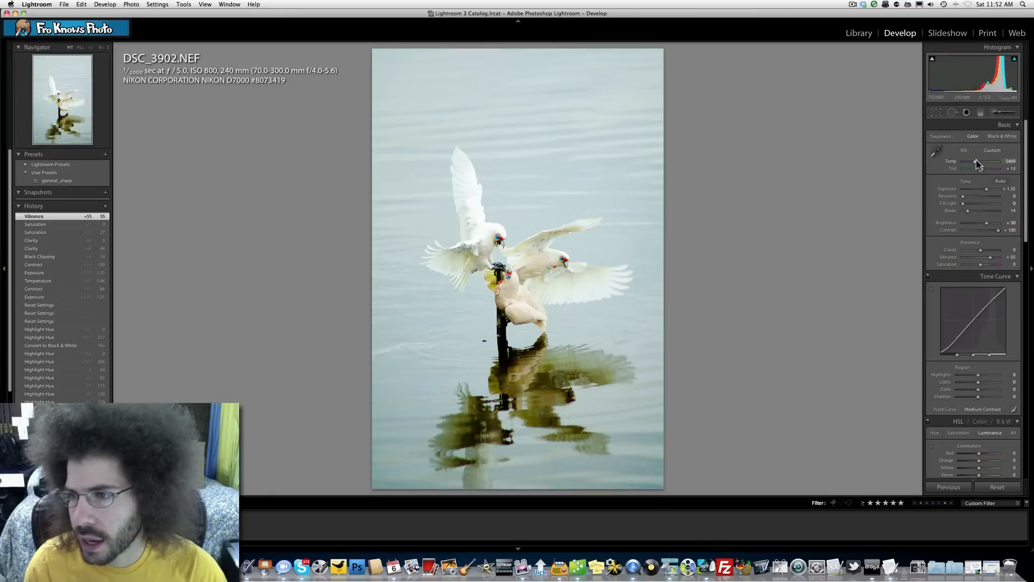
{"action": "left_click_drag", "start_coordinate": [978, 164], "coordinate": [984, 172]}
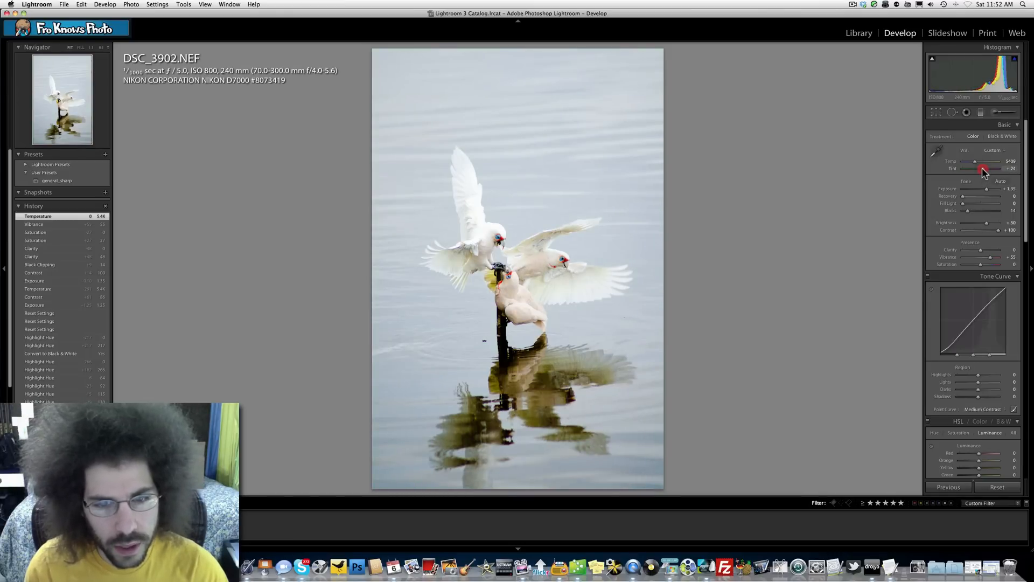
{"action": "left_click_drag", "start_coordinate": [983, 172], "coordinate": [984, 172]}
Inspect the birds up close and compare the edited photo with its before version.
{"action": "left_click", "coordinate": [489, 244]}
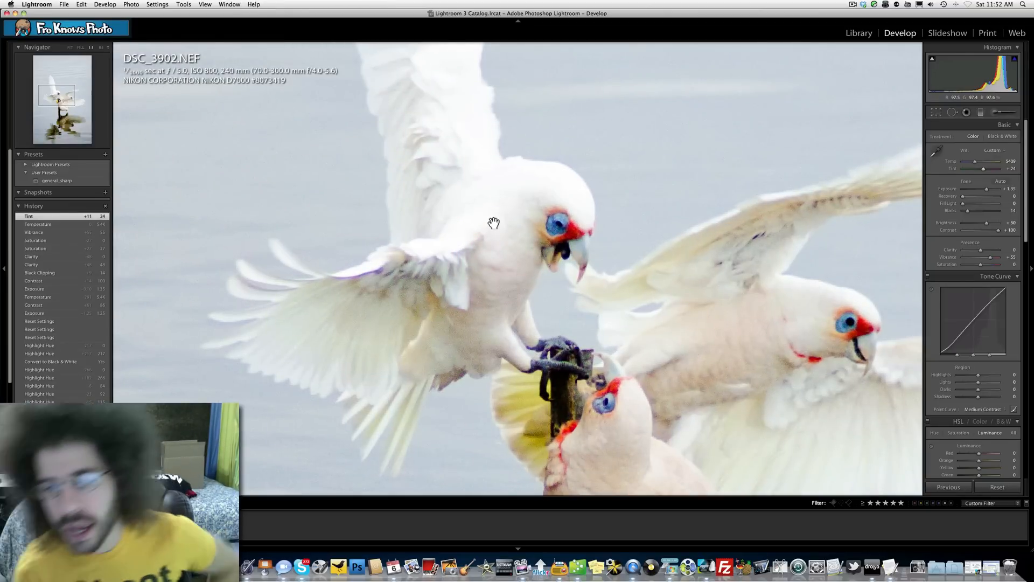
{"action": "left_click", "coordinate": [493, 221]}
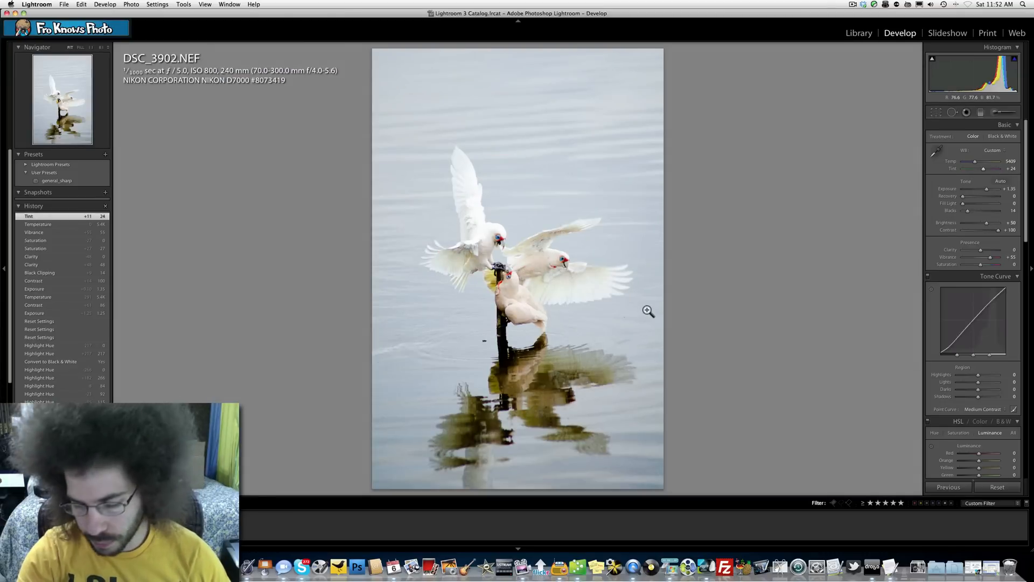
{"action": "key", "text": "backslash"}
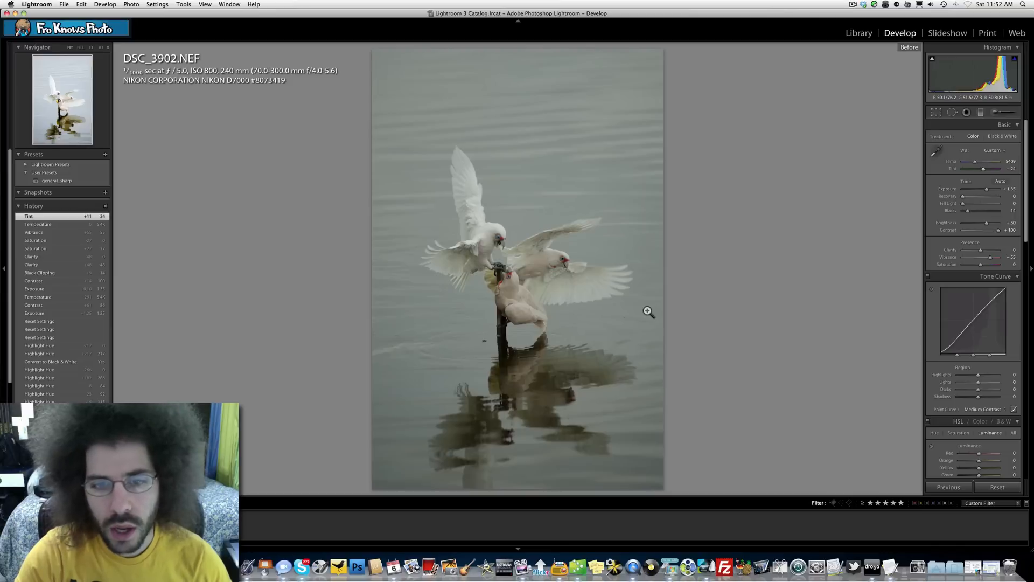
{"action": "key", "text": "backslash"}
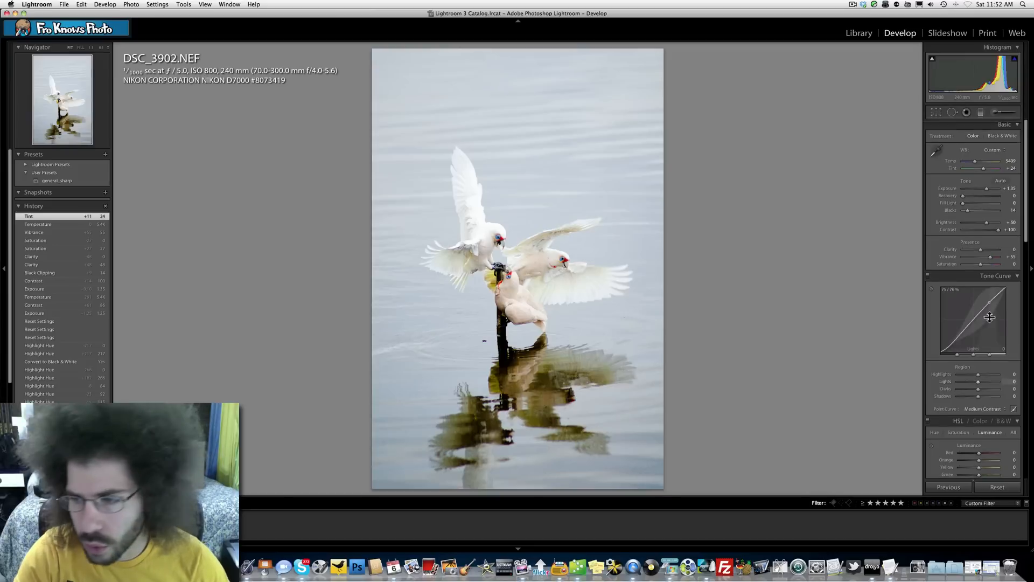
Apply the general_sharp user preset to sharpen the photo.
{"action": "scroll", "coordinate": [989, 317], "scroll_direction": "down", "scroll_amount": 5}
{"action": "scroll", "coordinate": [989, 319], "scroll_direction": "down", "scroll_amount": 5}
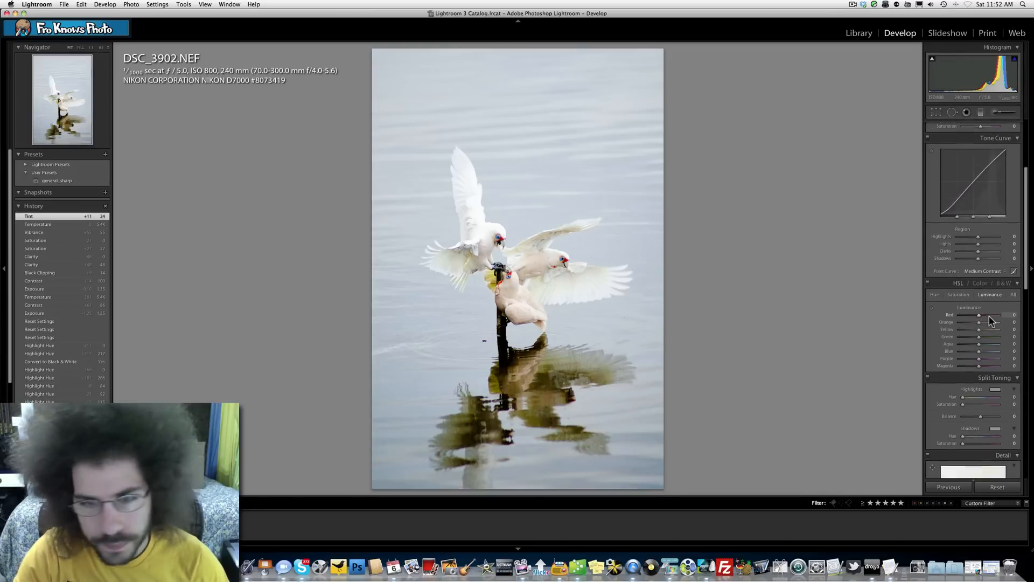
{"action": "scroll", "coordinate": [990, 316], "scroll_direction": "down", "scroll_amount": 8}
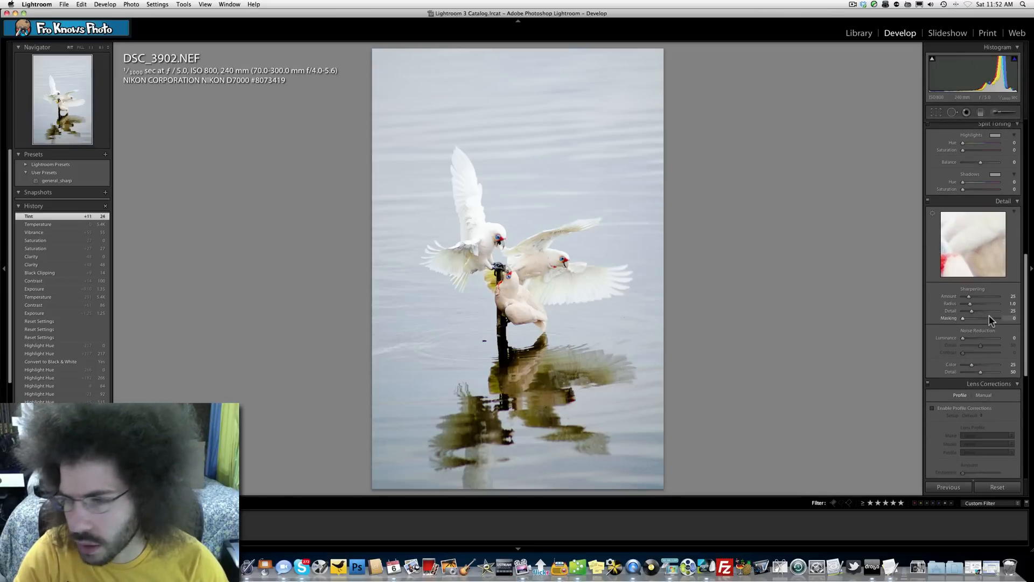
{"action": "left_click", "coordinate": [55, 181]}
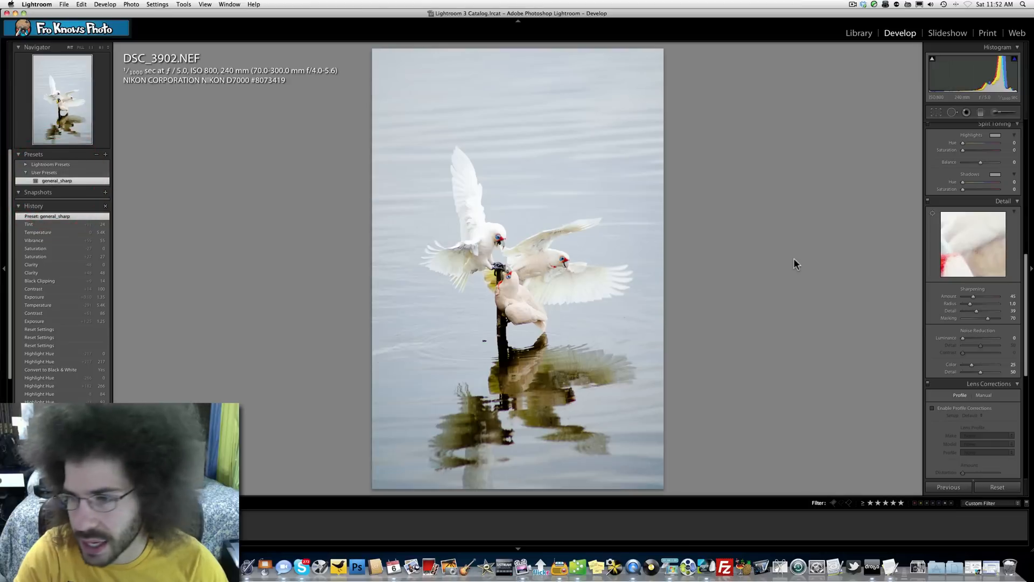
Try a white post-crop vignette with an amount of +64, and undo it.
{"action": "scroll", "coordinate": [988, 293], "scroll_direction": "down", "scroll_amount": 12}
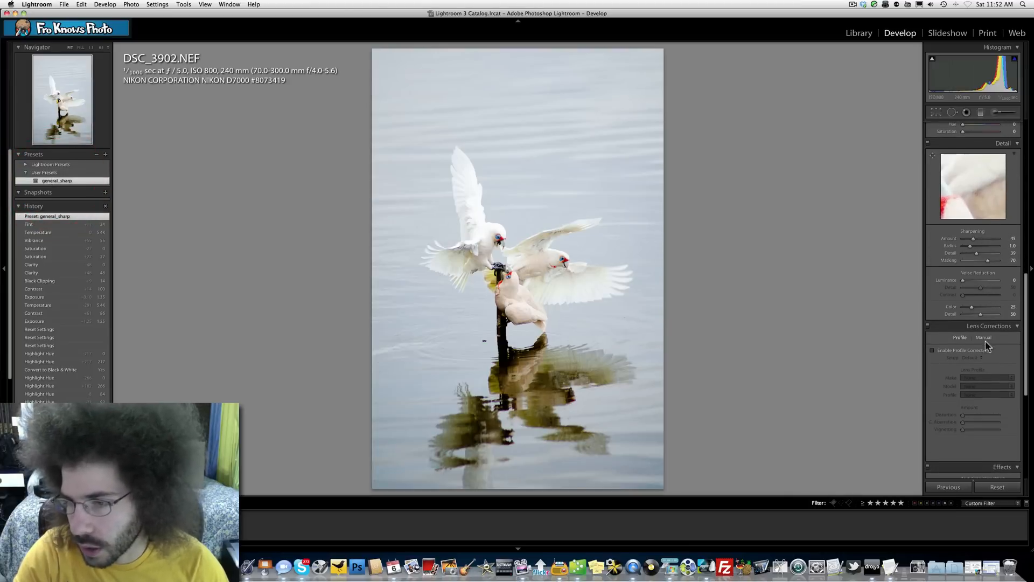
{"action": "scroll", "coordinate": [986, 334], "scroll_direction": "down", "scroll_amount": 2}
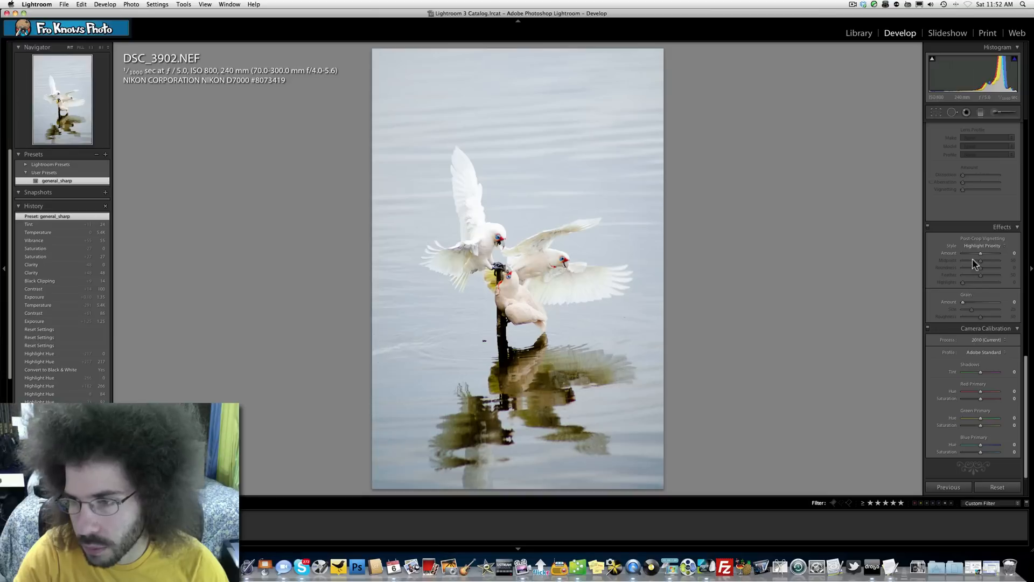
{"action": "left_click_drag", "start_coordinate": [991, 253], "coordinate": [992, 254]}
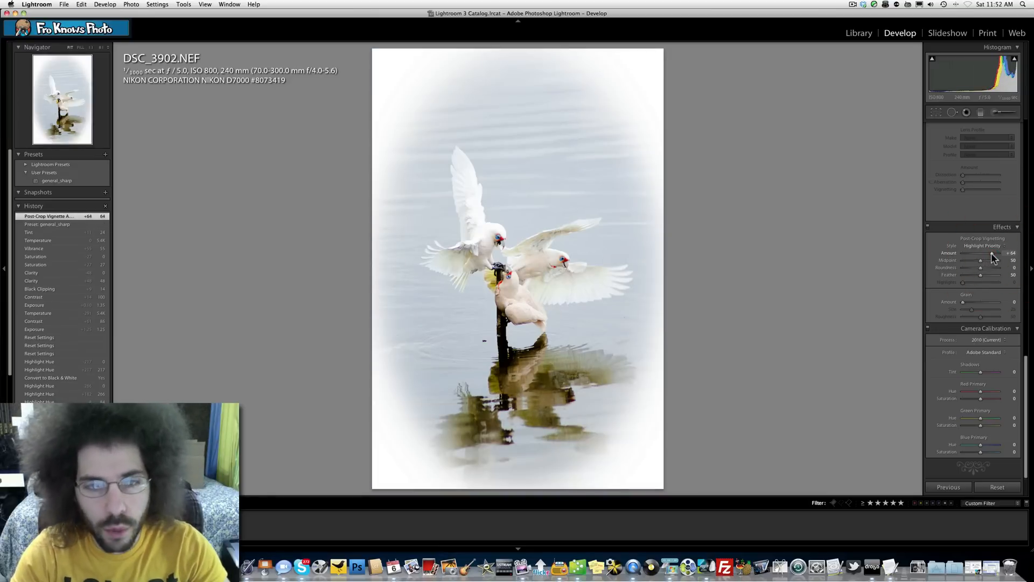
{"action": "key", "text": "super+z"}
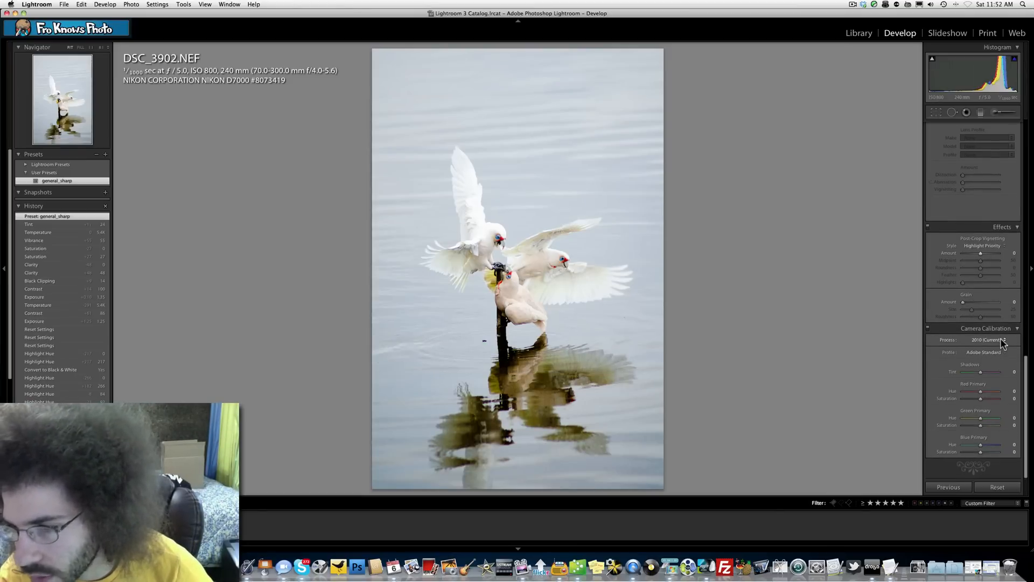
Enable lens profile corrections with the Nikon make and the AF-S VR Zoom-Nikkor 70-300mm model.
{"action": "scroll", "coordinate": [1003, 344], "scroll_direction": "up", "scroll_amount": 5}
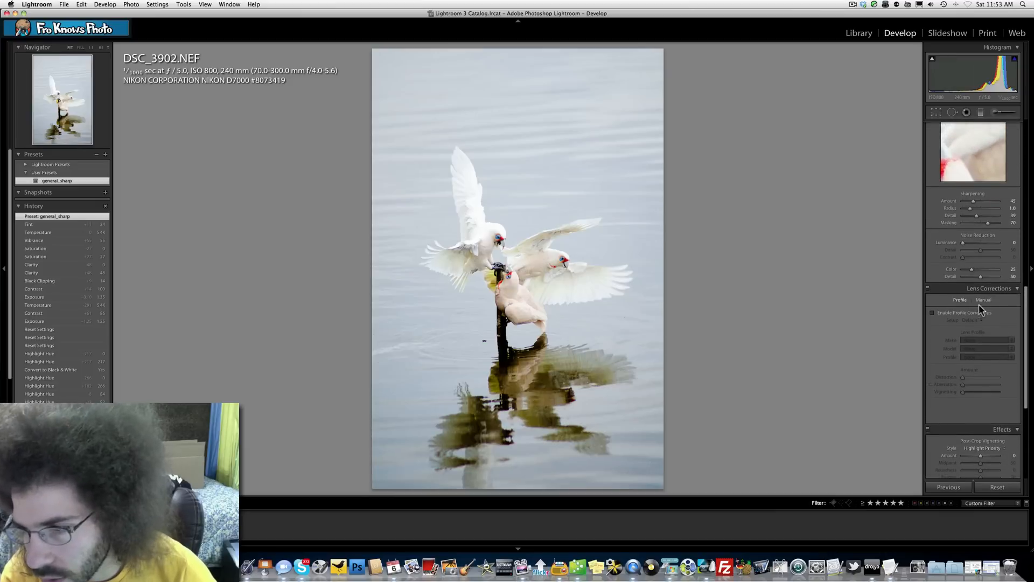
{"action": "left_click", "coordinate": [956, 314]}
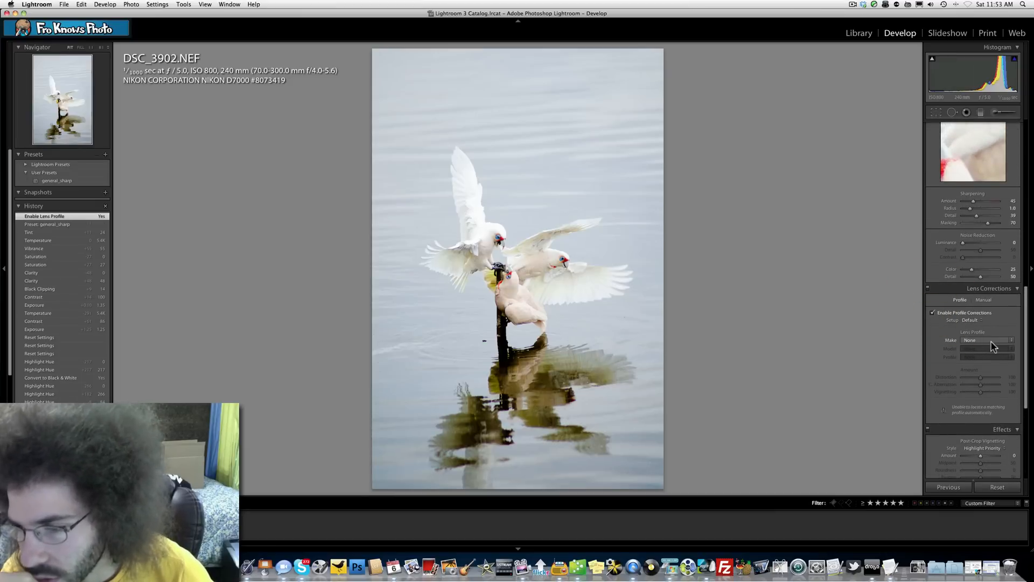
{"action": "left_click", "coordinate": [992, 341]}
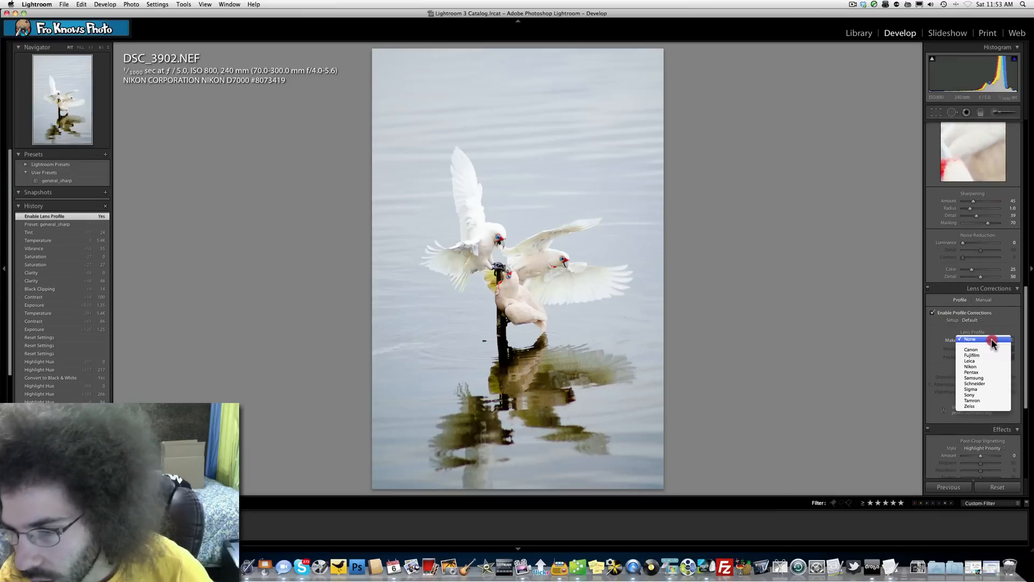
{"action": "left_click", "coordinate": [996, 367]}
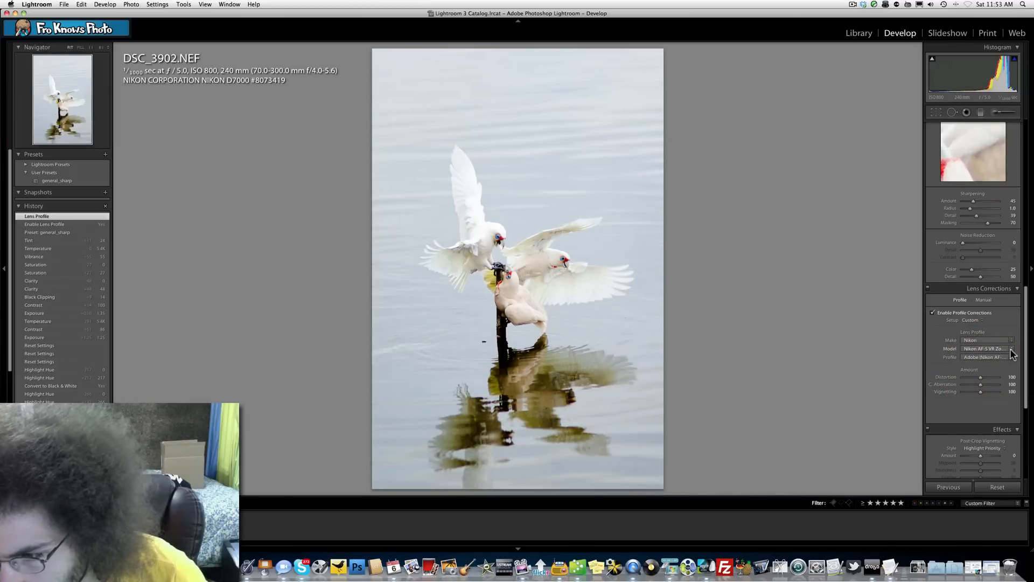
{"action": "left_click", "coordinate": [1012, 349]}
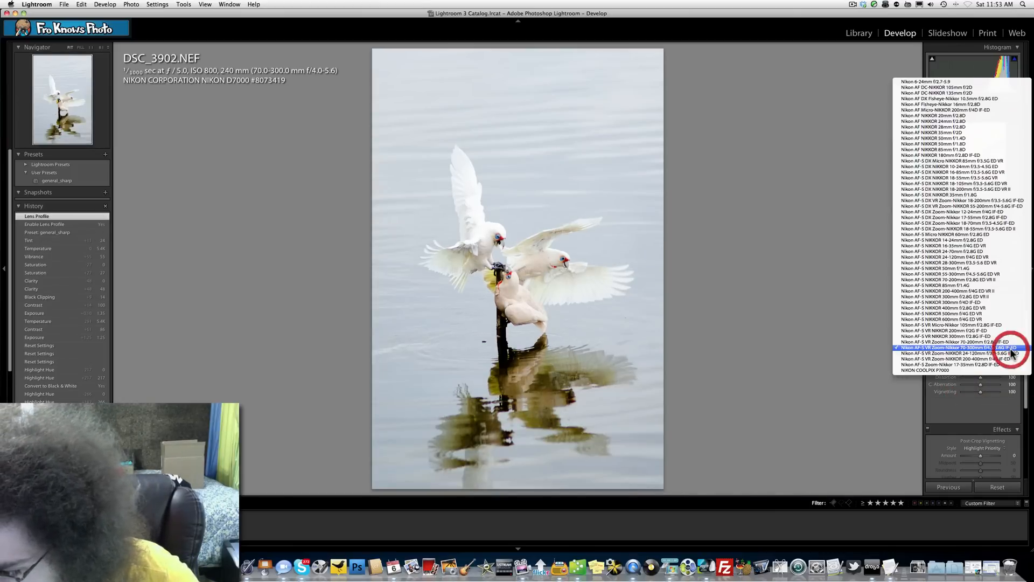
{"action": "left_click", "coordinate": [1011, 350]}
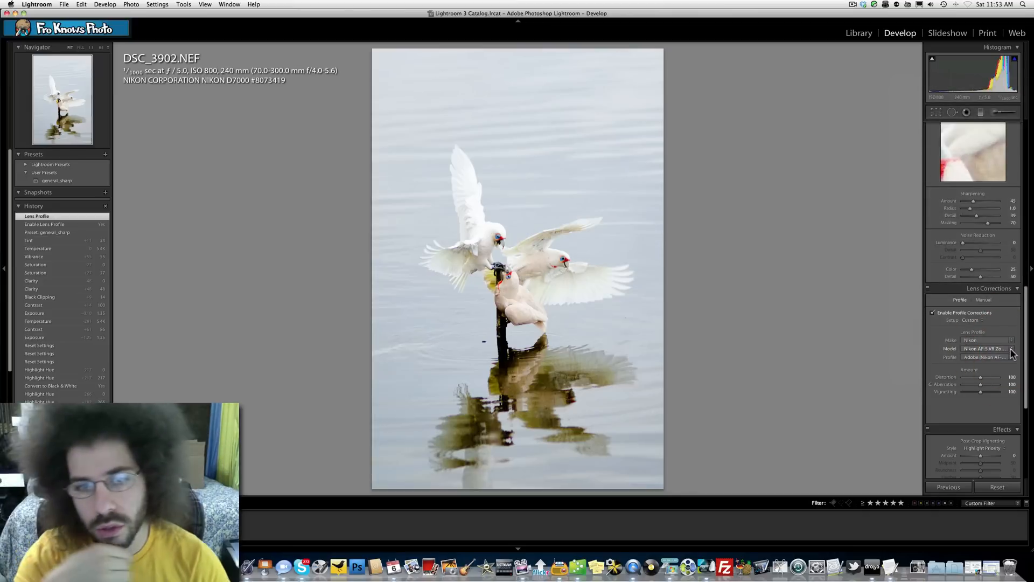
Switch the lens profile corrections off and on repeatedly to compare their effect, leaving them disabled.
{"action": "left_click", "coordinate": [933, 313]}
{"action": "left_click", "coordinate": [934, 313]}
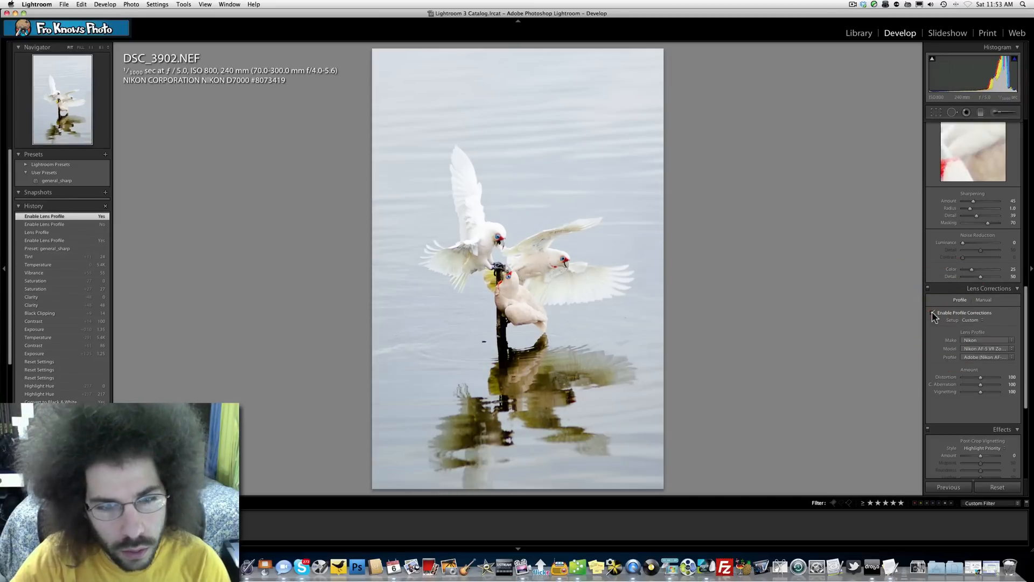
{"action": "left_click", "coordinate": [934, 313]}
{"action": "left_click", "coordinate": [934, 313]}
{"action": "left_click", "coordinate": [934, 313]}
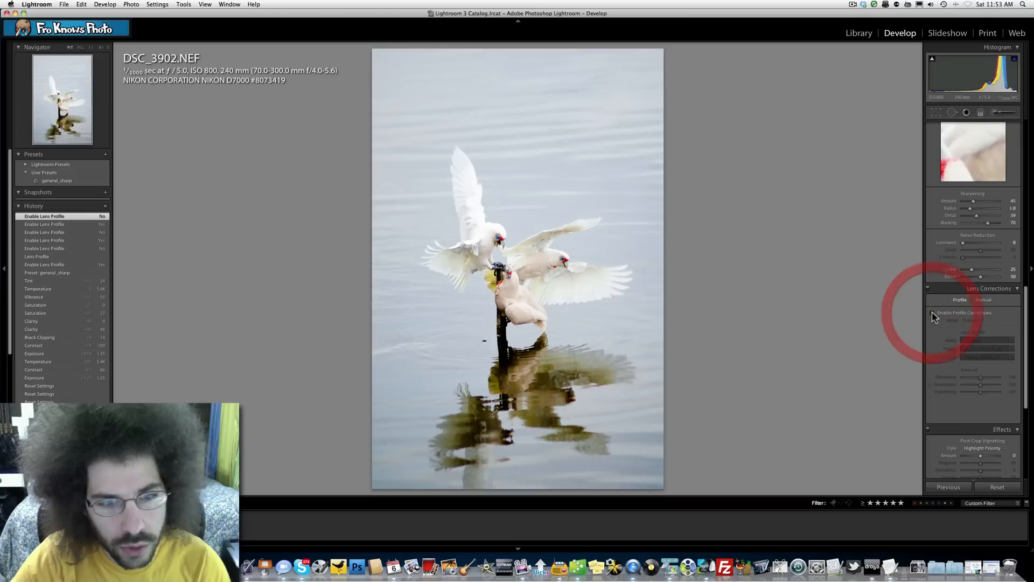
{"action": "left_click", "coordinate": [934, 313]}
{"action": "left_click", "coordinate": [934, 313]}
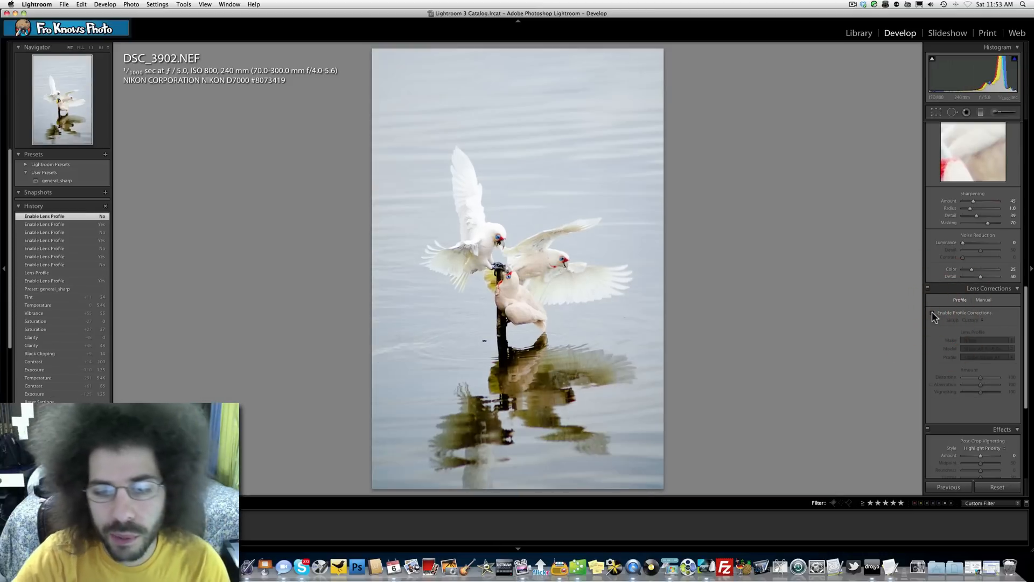
{"action": "left_click", "coordinate": [933, 313]}
{"action": "left_click", "coordinate": [932, 313]}
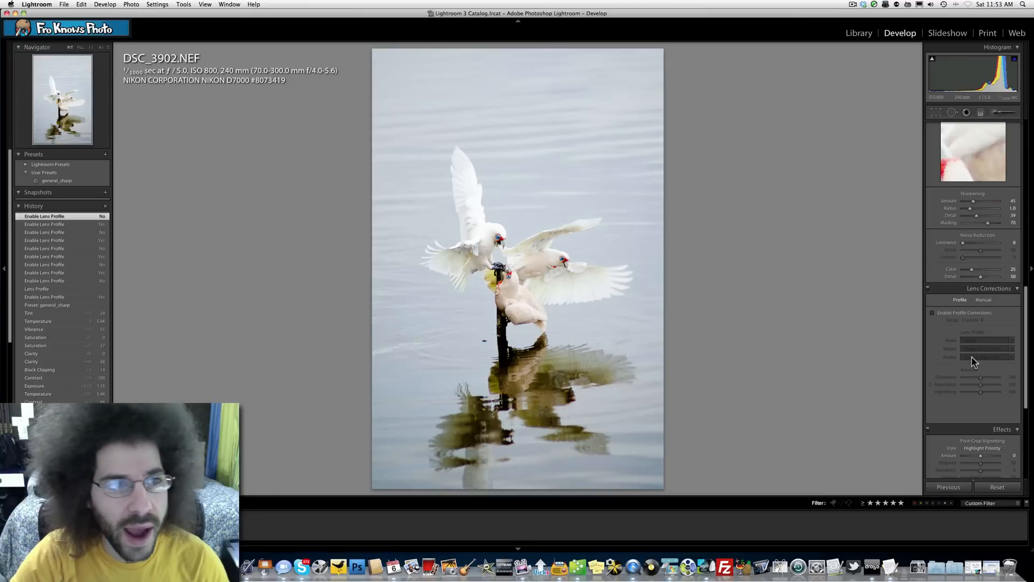
Raise the photo's clarity to +30 and cool its temperature to 4955.
{"action": "scroll", "coordinate": [973, 362], "scroll_direction": "up", "scroll_amount": 10}
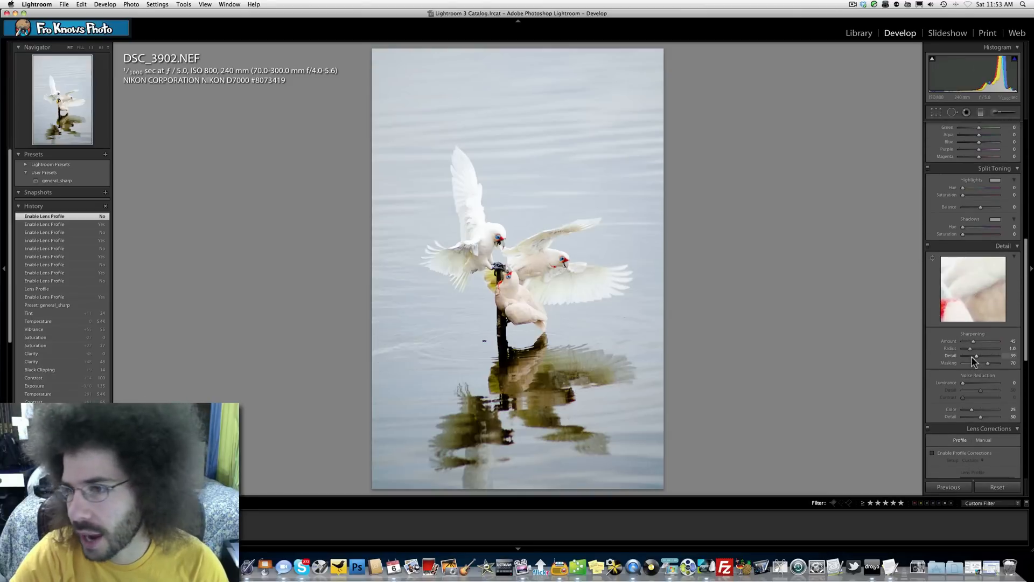
{"action": "scroll", "coordinate": [973, 362], "scroll_direction": "up", "scroll_amount": 5}
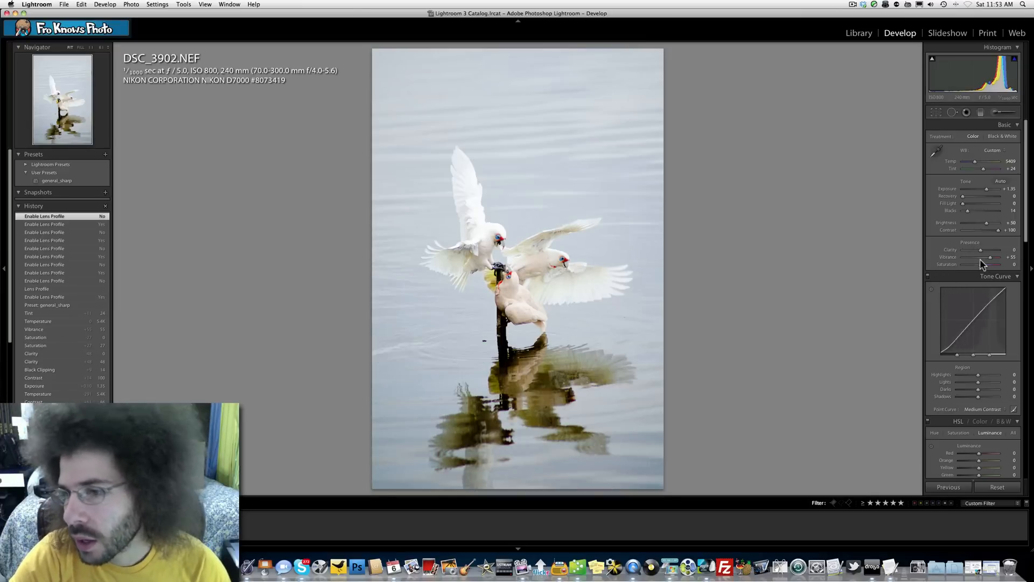
{"action": "left_click_drag", "start_coordinate": [980, 250], "coordinate": [987, 252]}
{"action": "left_click_drag", "start_coordinate": [975, 163], "coordinate": [981, 168]}
{"action": "key", "text": "super+z"}
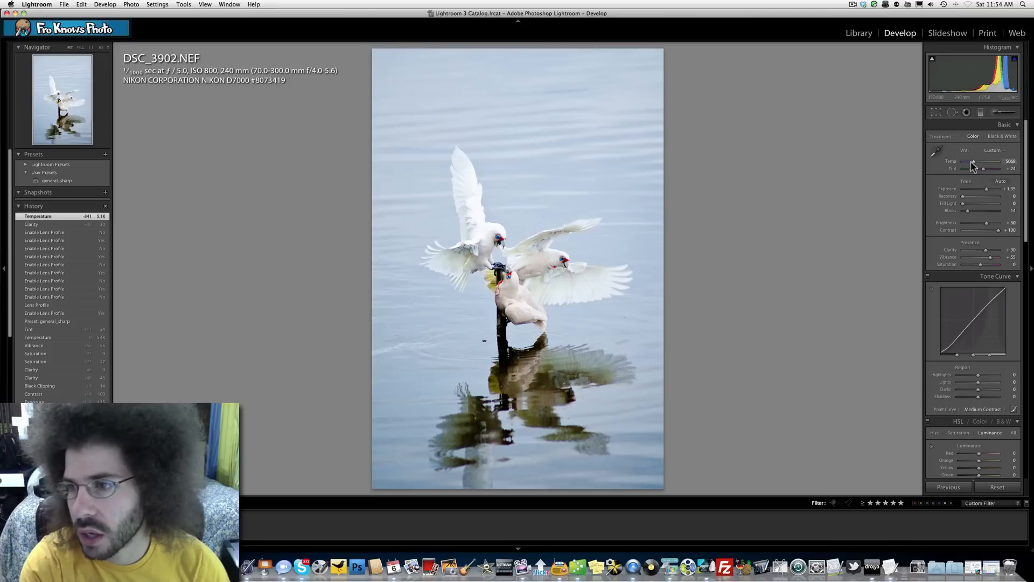
{"action": "left_click_drag", "start_coordinate": [974, 161], "coordinate": [975, 162]}
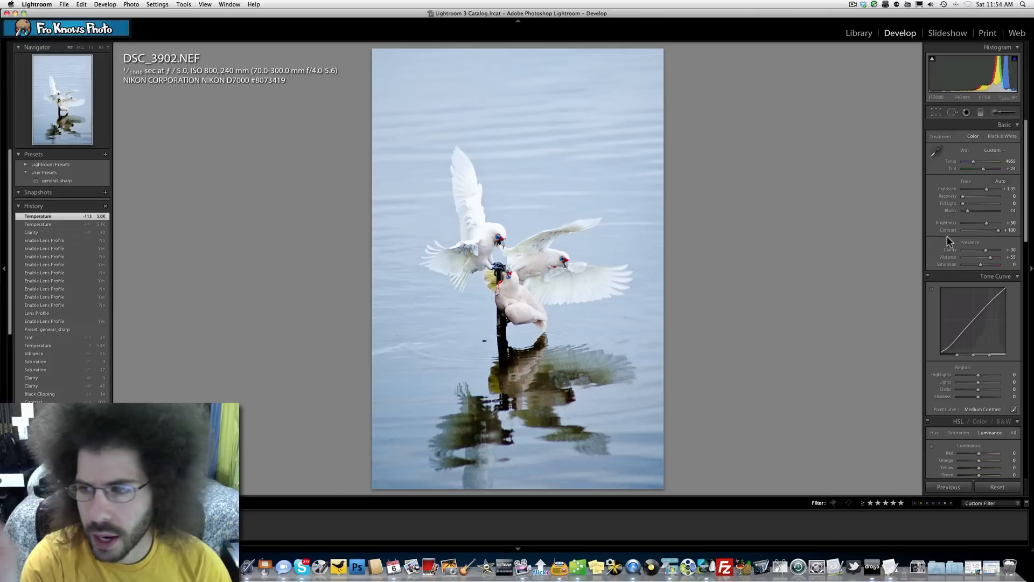
Try lowering the tone curve's highlights to -88, and undo it.
{"action": "scroll", "coordinate": [982, 270], "scroll_direction": "down", "scroll_amount": 4}
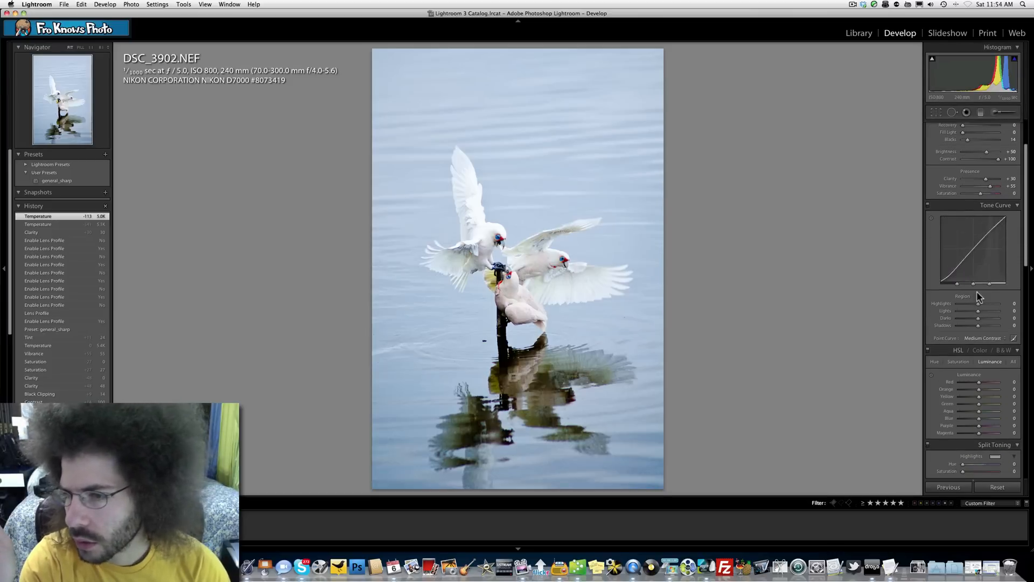
{"action": "mouse_move", "coordinate": [978, 303]}
{"action": "left_mouse_down"}
{"action": "mouse_move", "coordinate": [993, 302]}
{"action": "mouse_move", "coordinate": [961, 307]}
{"action": "left_mouse_up"}
{"action": "key", "text": "super+z"}
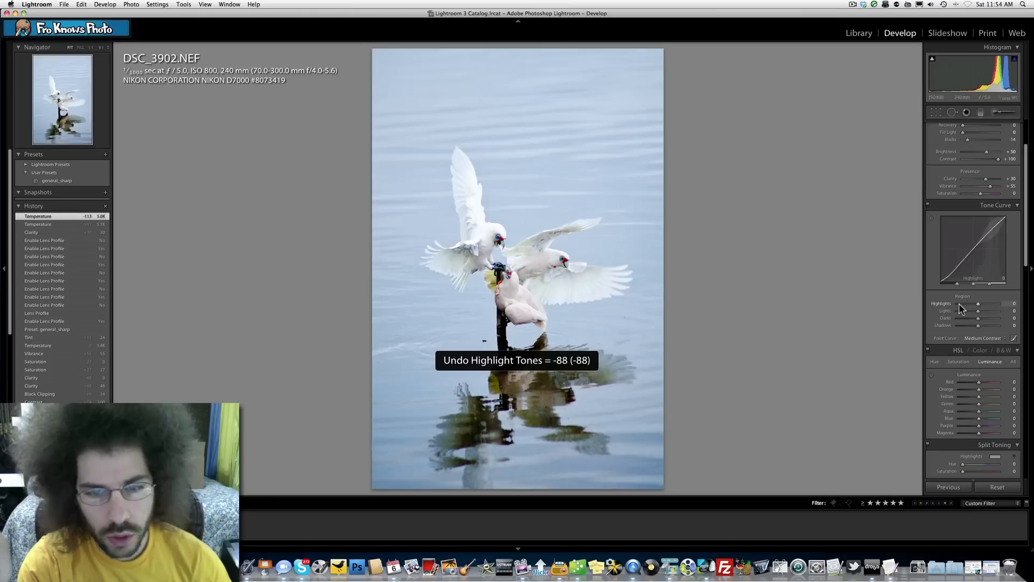
Compare the Strong Contrast, Linear and Medium Contrast point curves, keep Strong Contrast, and inspect the birds up close.
{"action": "left_click", "coordinate": [985, 338]}
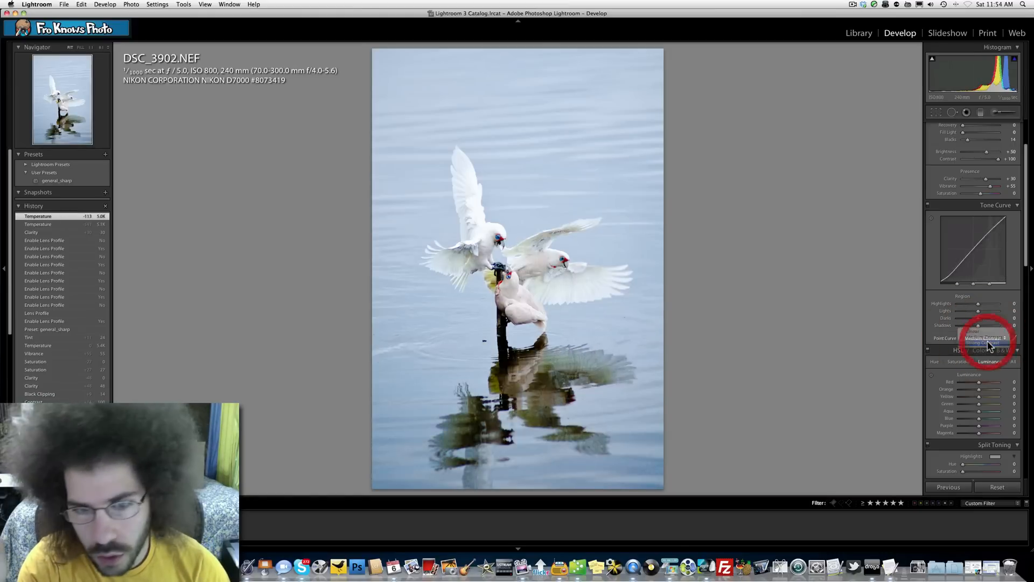
{"action": "left_click", "coordinate": [989, 343]}
{"action": "left_click", "coordinate": [984, 338]}
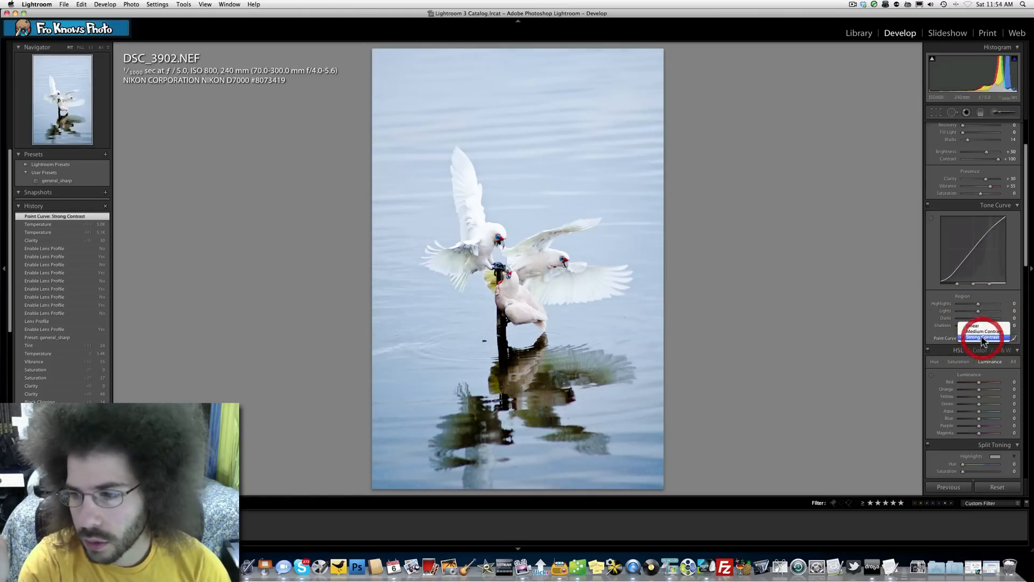
{"action": "left_click", "coordinate": [979, 326]}
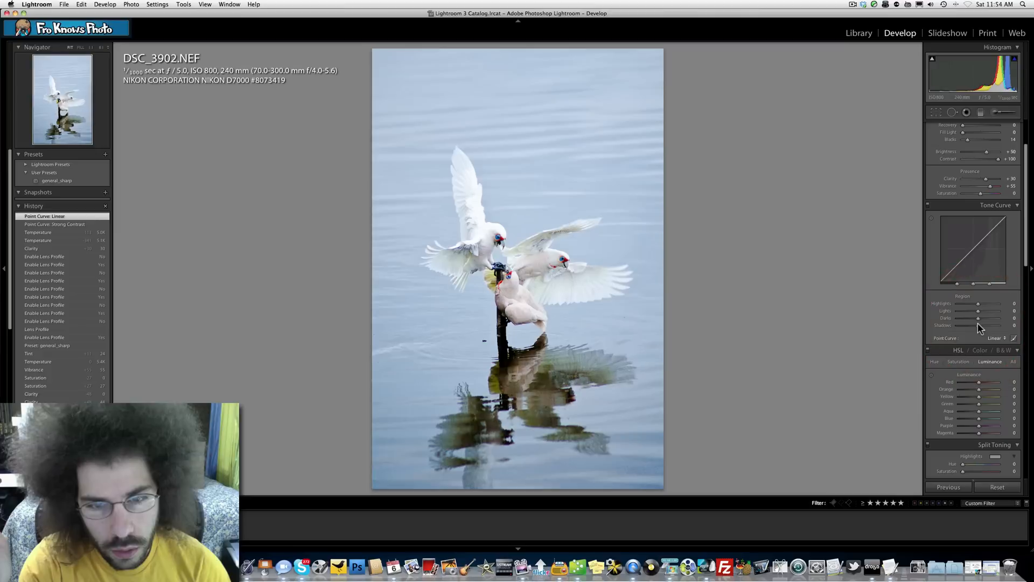
{"action": "left_click", "coordinate": [994, 338]}
{"action": "left_click", "coordinate": [997, 344]}
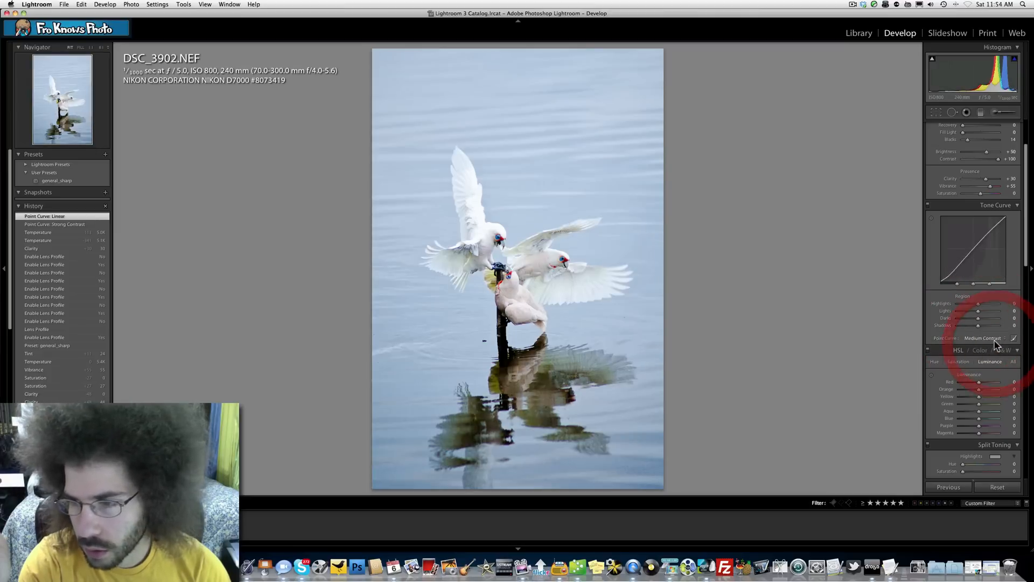
{"action": "left_click", "coordinate": [993, 340]}
{"action": "left_click", "coordinate": [993, 344]}
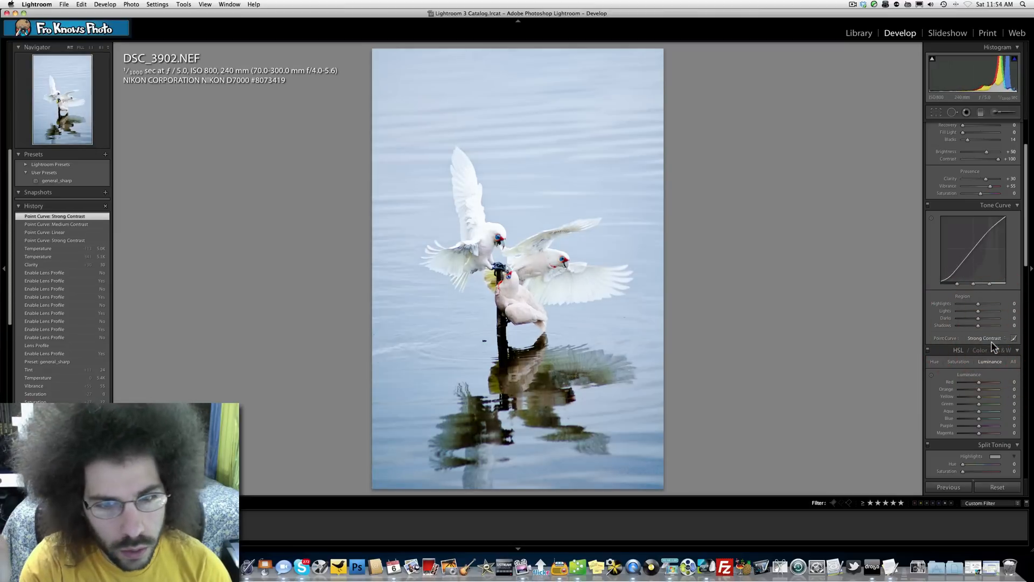
{"action": "left_click", "coordinate": [504, 267]}
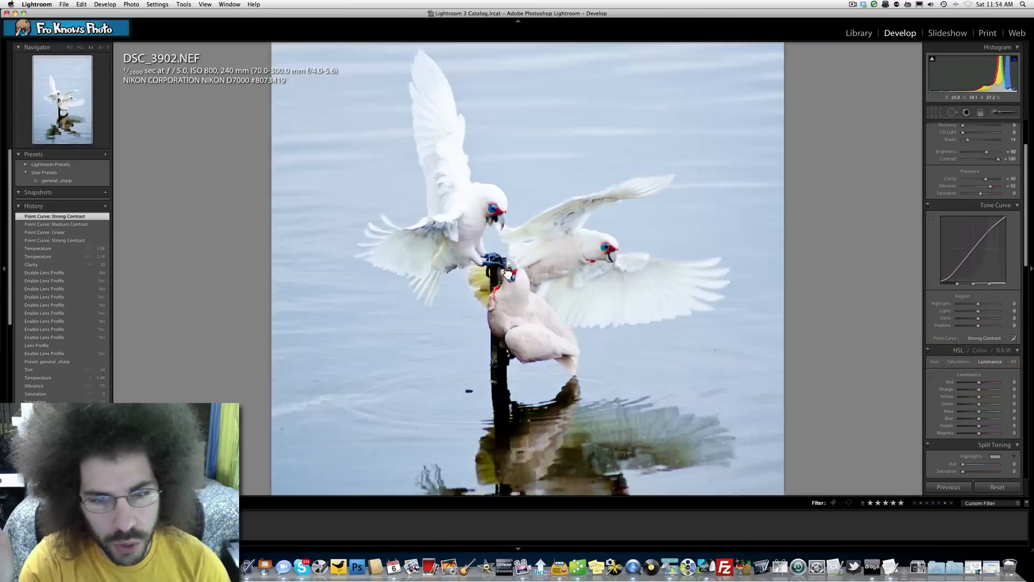
{"action": "left_click", "coordinate": [487, 267]}
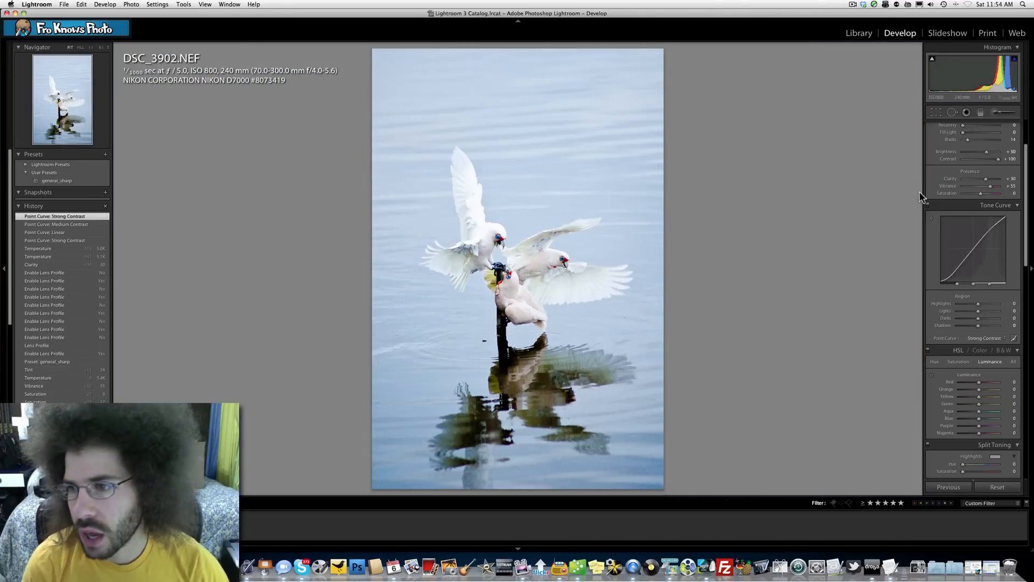
Try small temperature and fill light adjustments without keeping them, and raise the photo's exposure to +1.45.
{"action": "scroll", "coordinate": [944, 202], "scroll_direction": "up", "scroll_amount": 3}
{"action": "left_click_drag", "start_coordinate": [973, 162], "coordinate": [975, 163]}
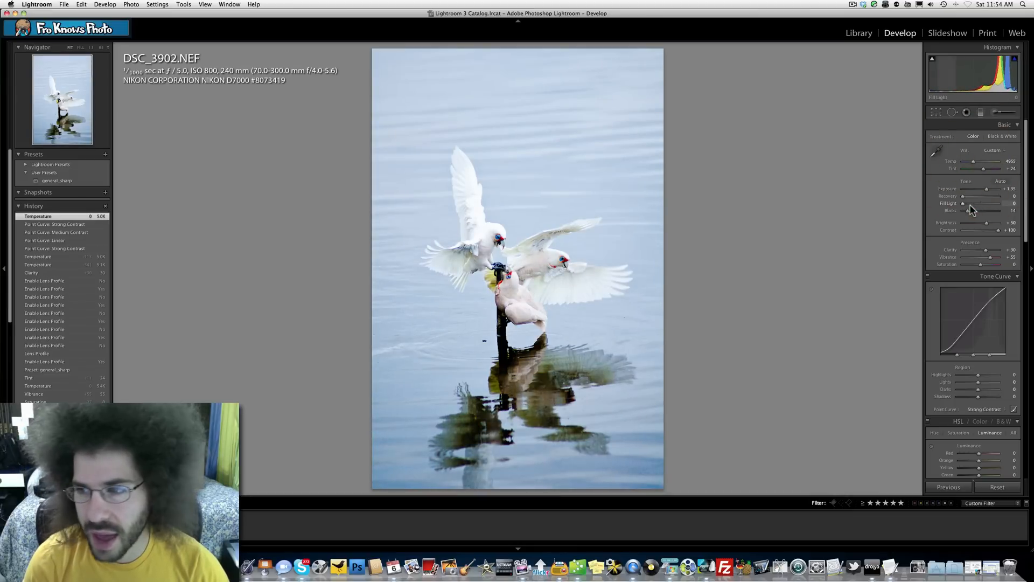
{"action": "left_click_drag", "start_coordinate": [972, 205], "coordinate": [607, 213]}
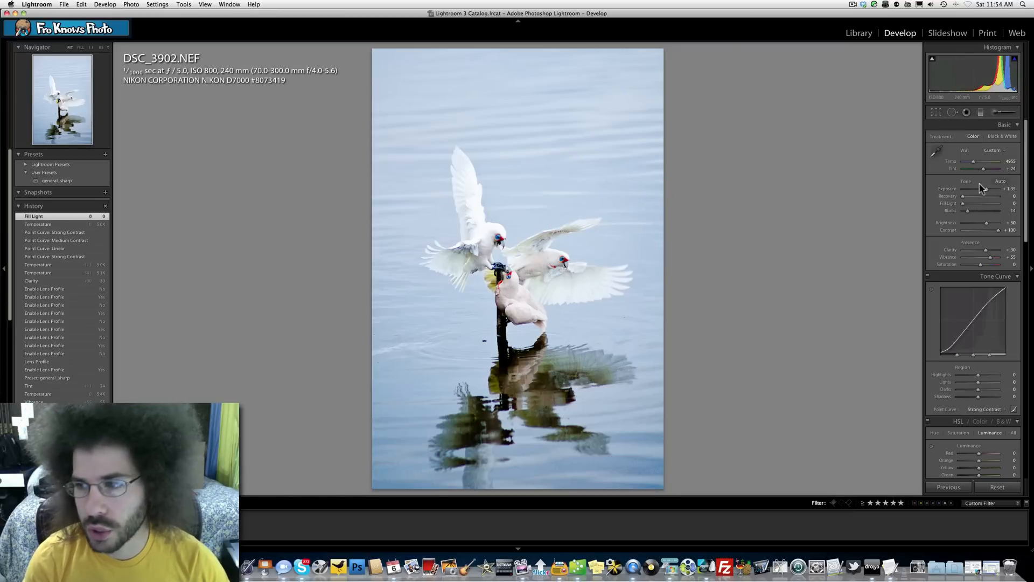
{"action": "left_click_drag", "start_coordinate": [986, 191], "coordinate": [986, 192]}
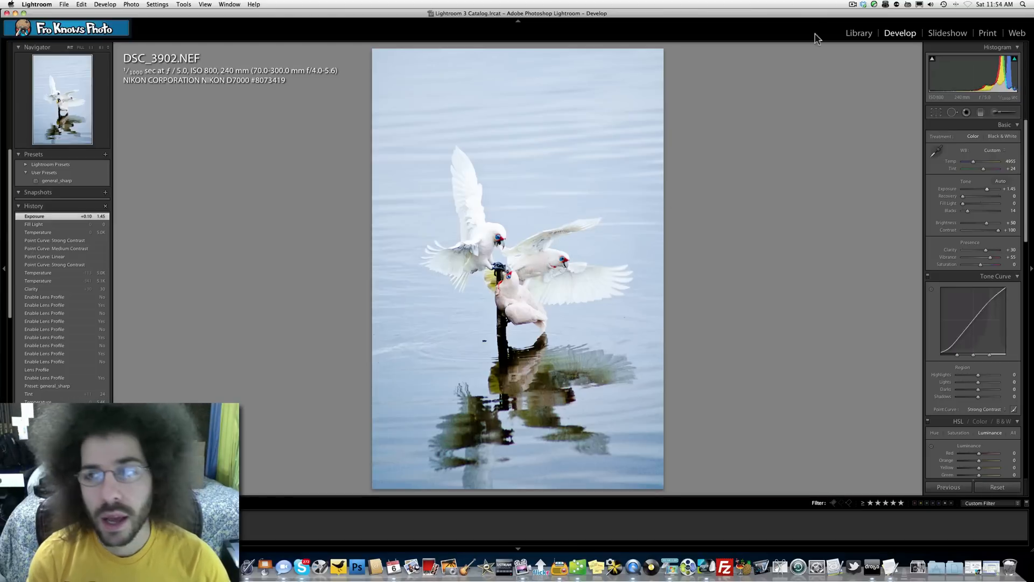
{"action": "left_click", "coordinate": [853, 8]}
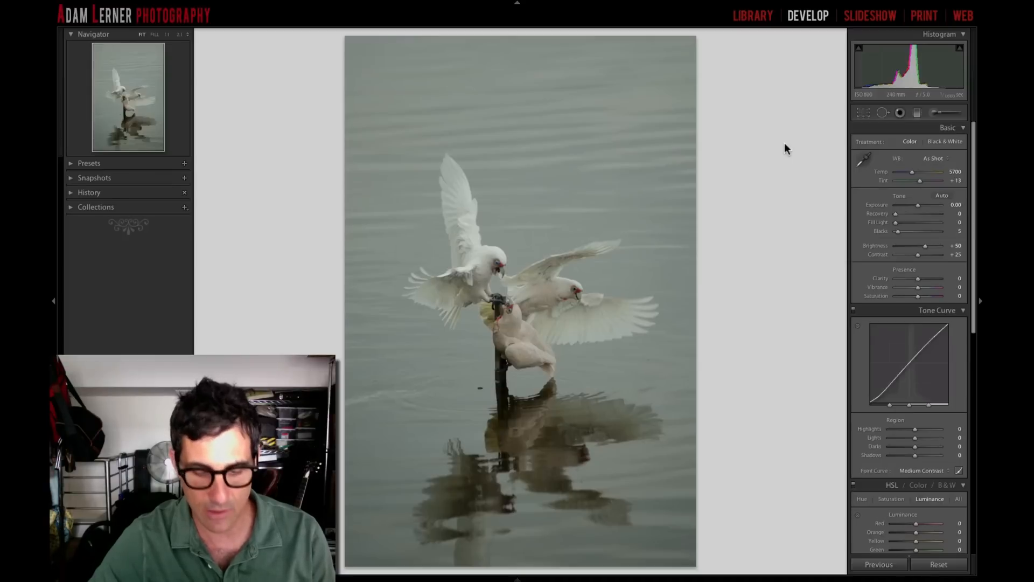
Show the photo's file and camera info overlay, and hide it again.
{"action": "key", "text": "i"}
{"action": "key", "text": "i"}
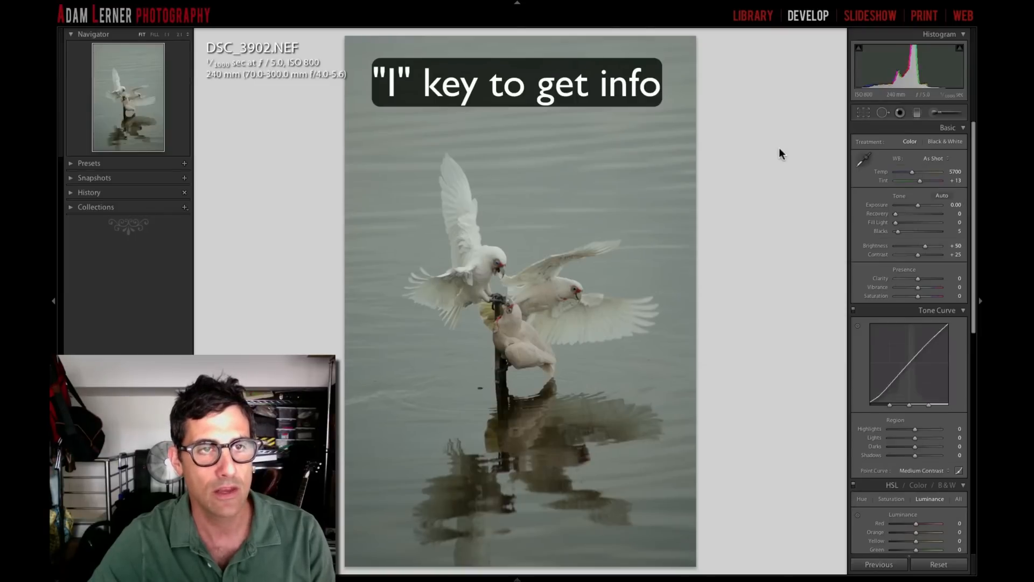
{"action": "key", "text": "i"}
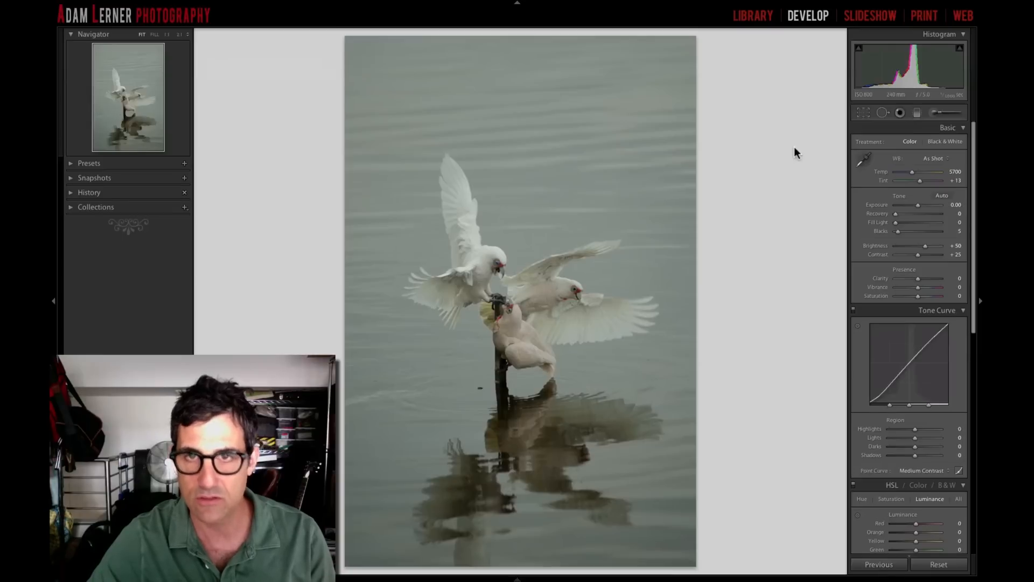
Straighten the photo with the crop tool to an angle of 2.47, keeping the original aspect ratio.
{"action": "key", "text": "r"}
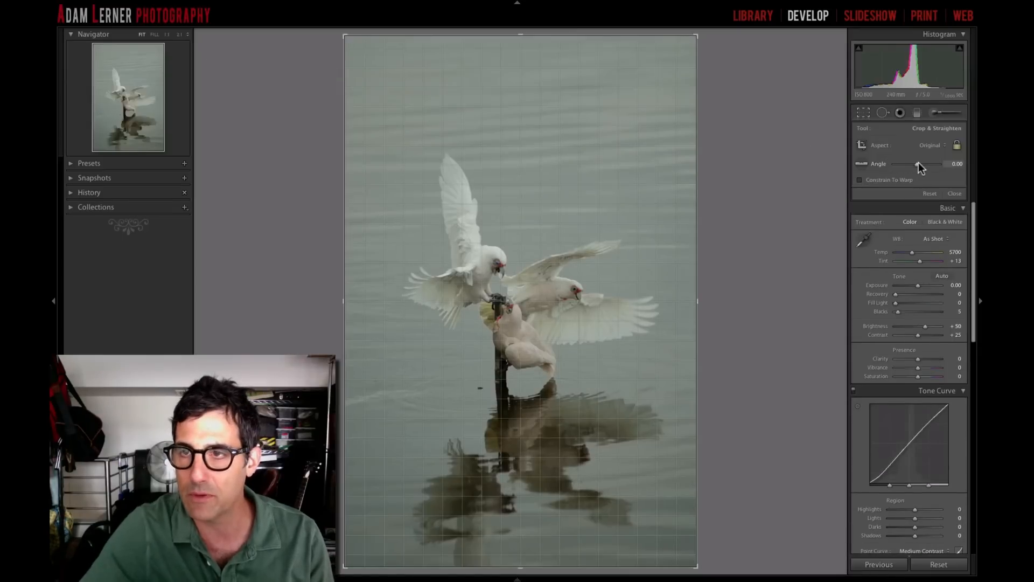
{"action": "left_click_drag", "start_coordinate": [916, 163], "coordinate": [917, 163]}
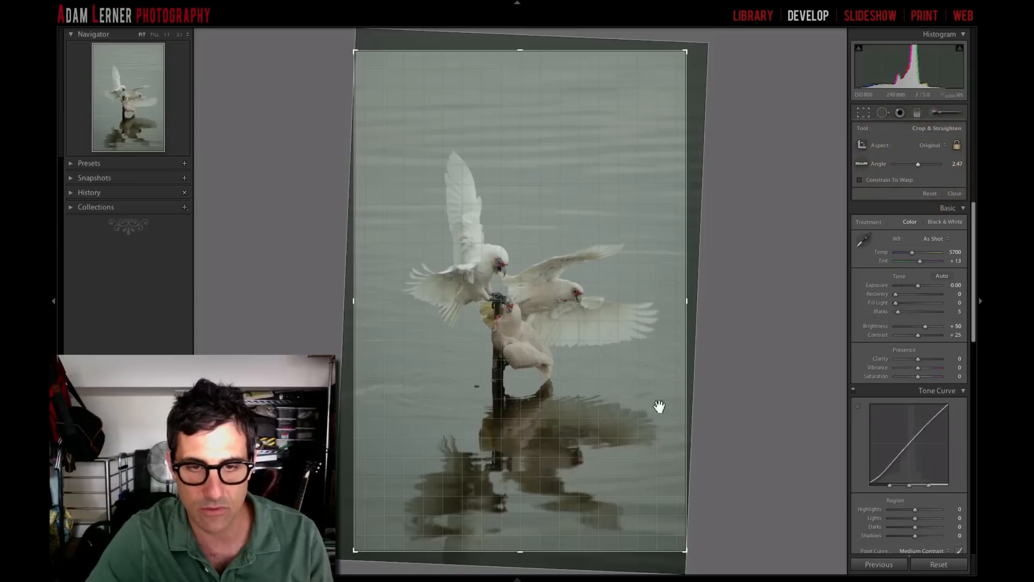
{"action": "key", "text": "r"}
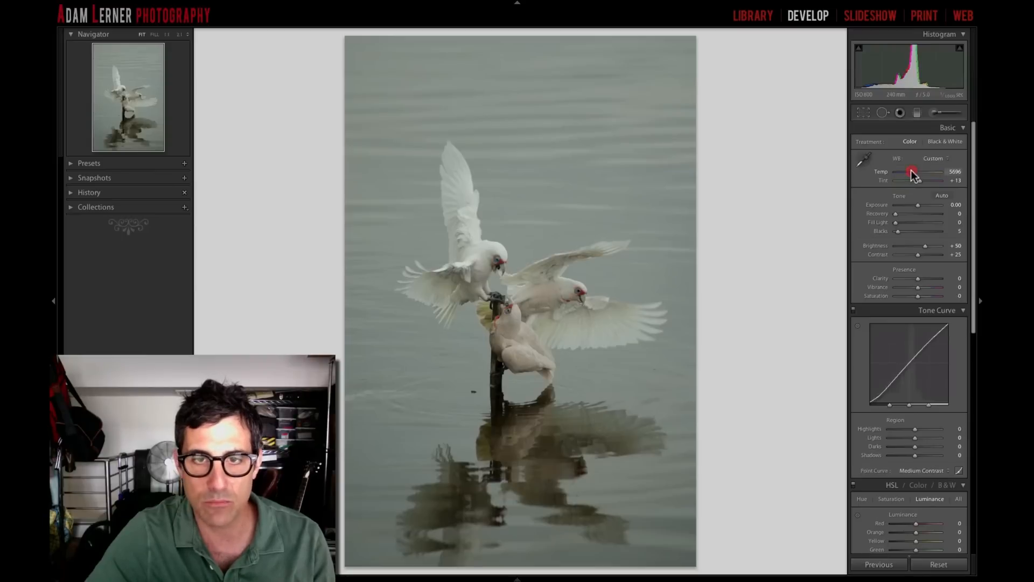
Set the white balance to a temperature of 5587 and a tint of +26.
{"action": "left_click_drag", "start_coordinate": [911, 170], "coordinate": [911, 170]}
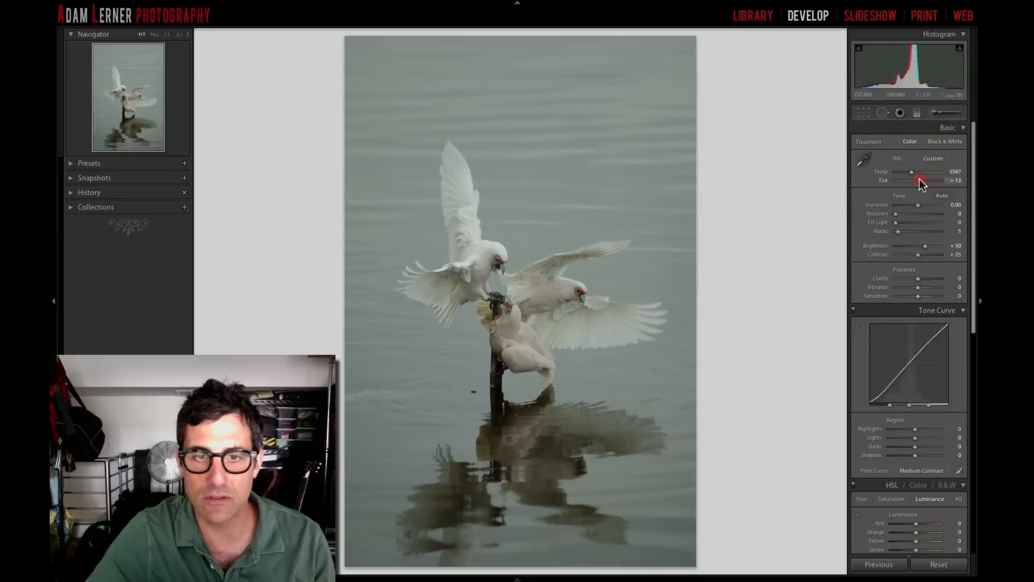
{"action": "left_click_drag", "start_coordinate": [919, 181], "coordinate": [921, 180]}
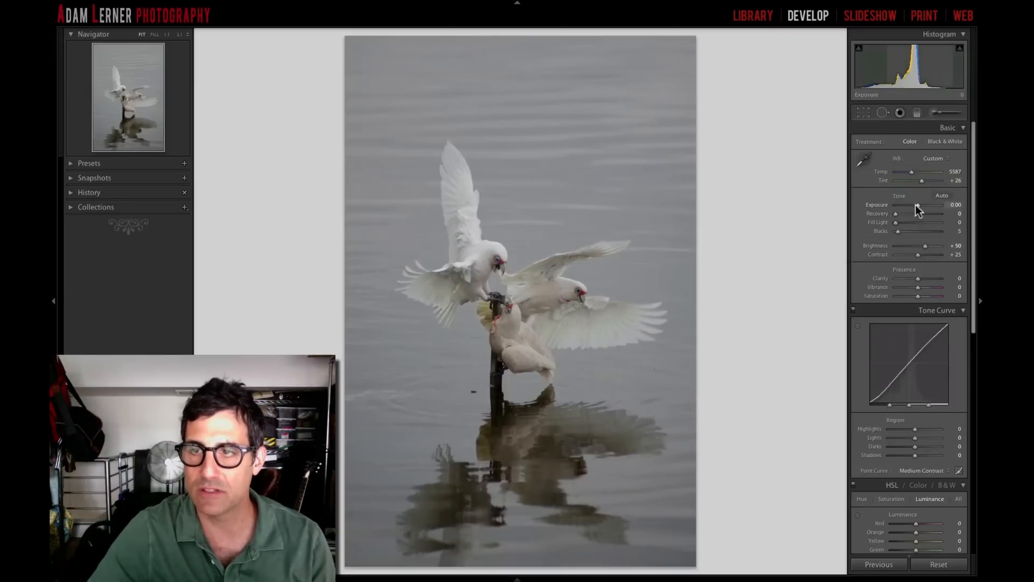
Set the photo's tone to exposure +0.60, fill light 46, blacks 18 and contrast +48, checking the birds up close.
{"action": "left_click_drag", "start_coordinate": [916, 204], "coordinate": [920, 204]}
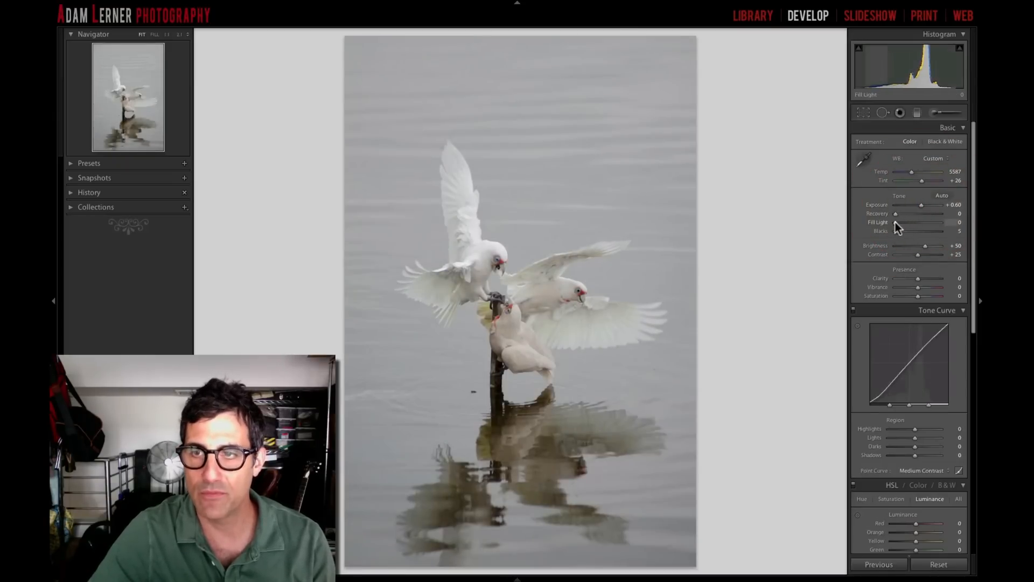
{"action": "left_click_drag", "start_coordinate": [896, 223], "coordinate": [918, 222]}
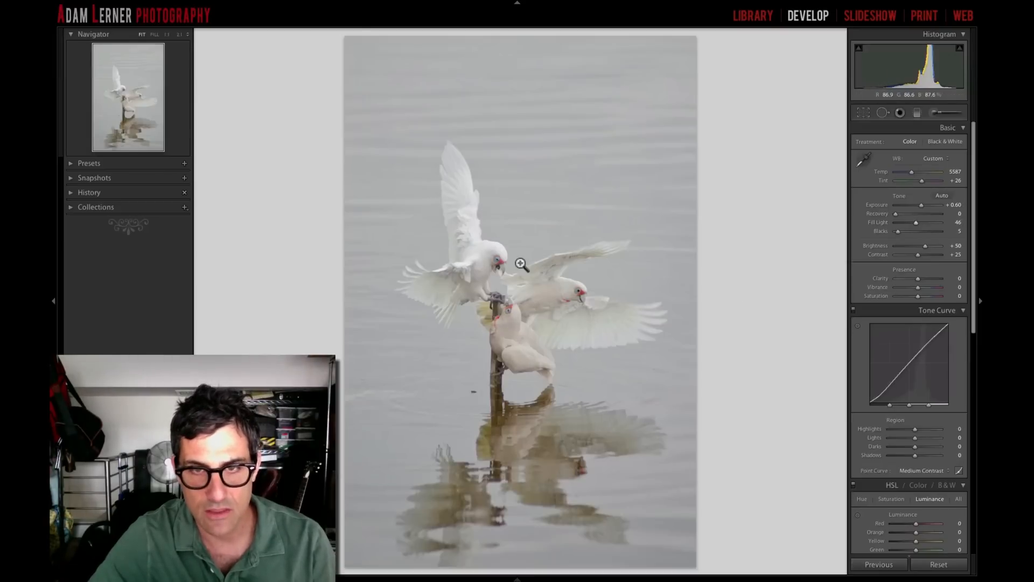
{"action": "left_click", "coordinate": [546, 299]}
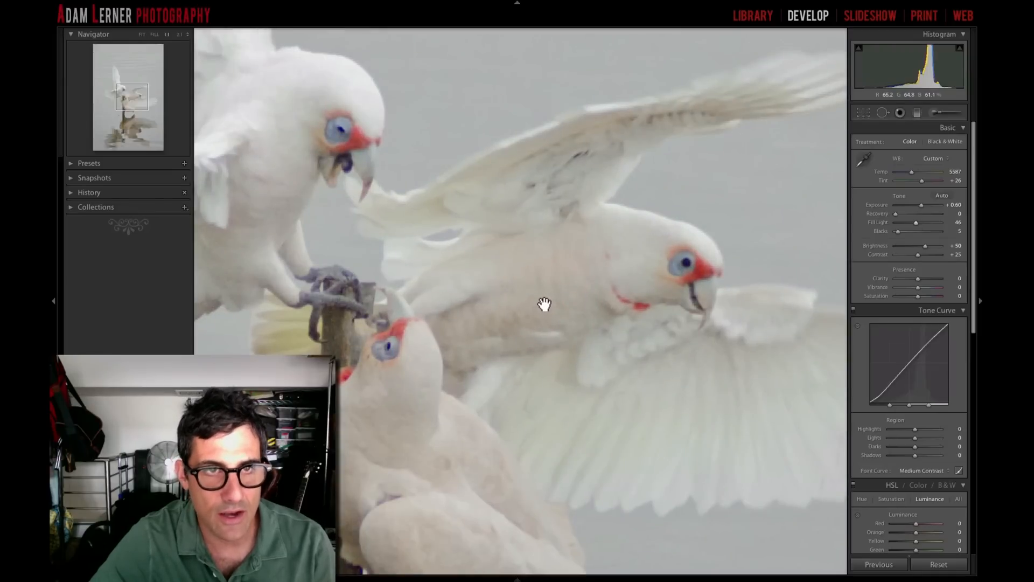
{"action": "left_click", "coordinate": [545, 303]}
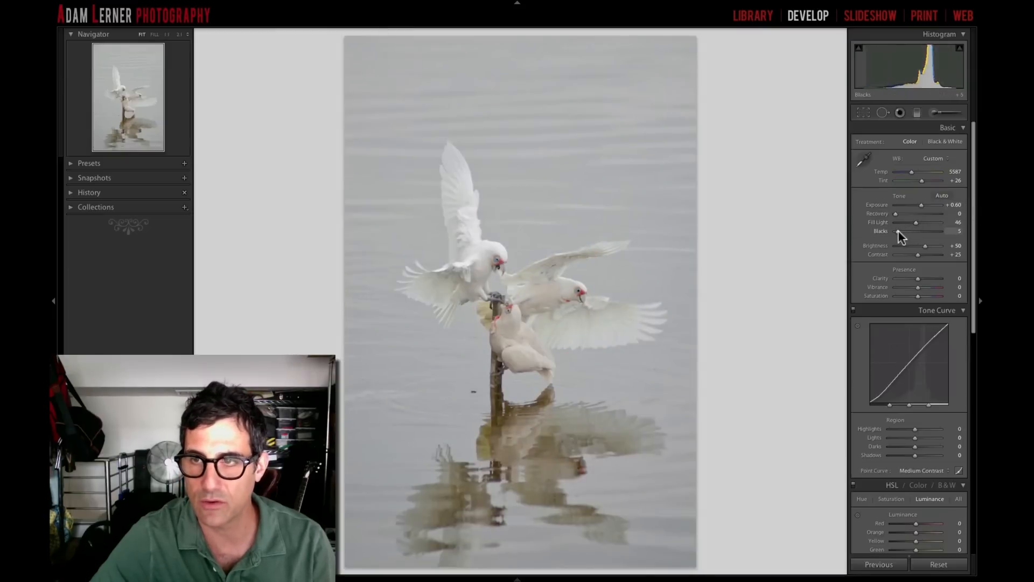
{"action": "left_click_drag", "start_coordinate": [898, 232], "coordinate": [903, 234]}
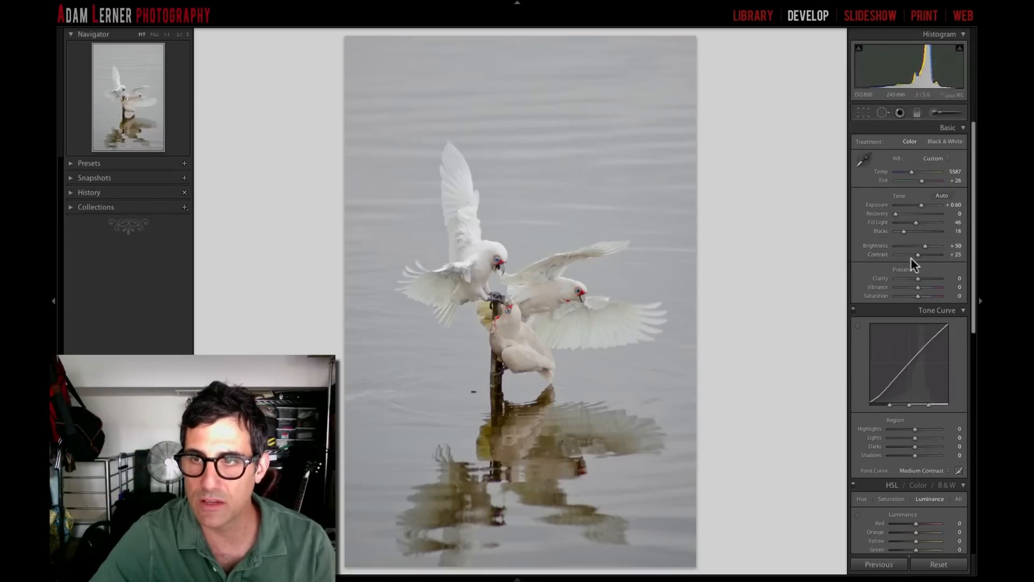
{"action": "left_click_drag", "start_coordinate": [919, 255], "coordinate": [922, 255]}
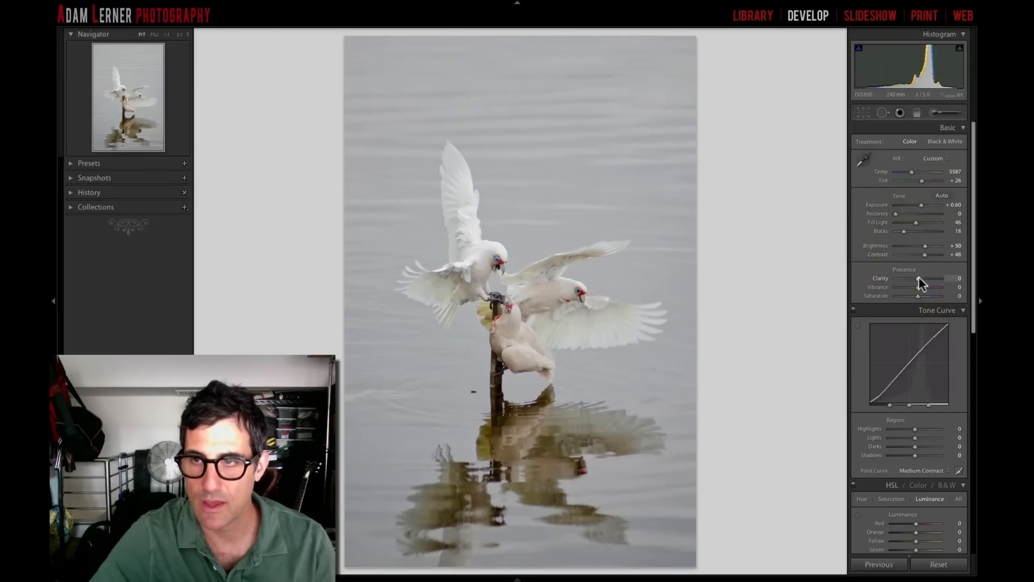
Set the photo's presence to clarity +39, vibrance +24 and saturation +35, and check the colours in the image.
{"action": "left_click_drag", "start_coordinate": [918, 277], "coordinate": [927, 276]}
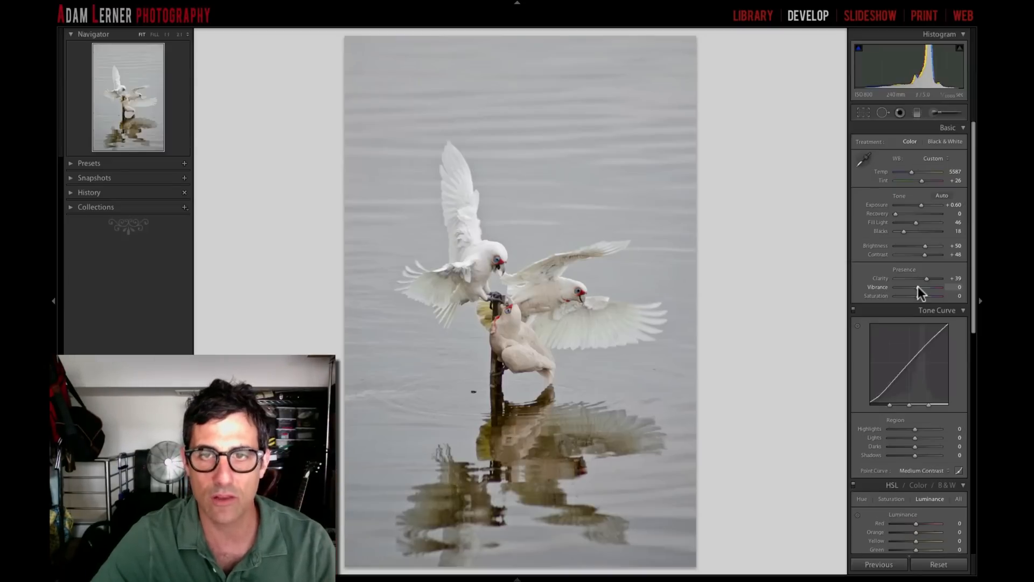
{"action": "left_click", "coordinate": [919, 286]}
{"action": "left_click_drag", "start_coordinate": [918, 286], "coordinate": [921, 286]}
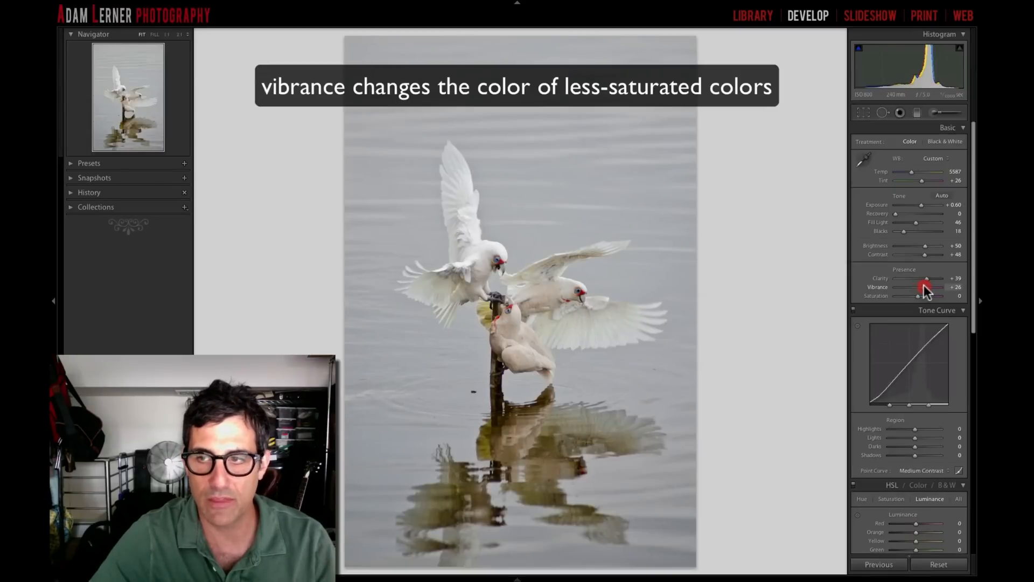
{"action": "left_click_drag", "start_coordinate": [924, 287], "coordinate": [922, 286]}
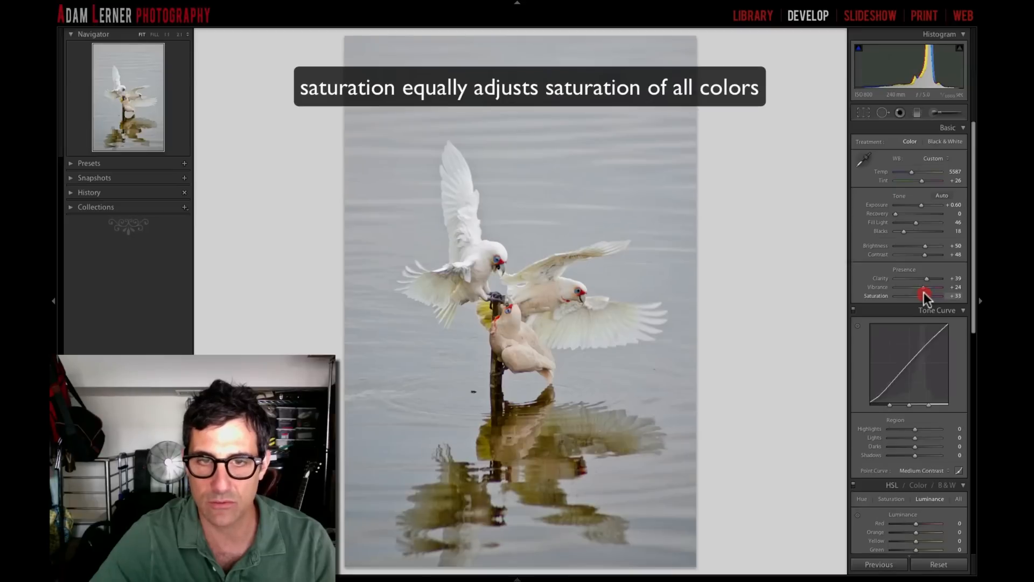
{"action": "left_click_drag", "start_coordinate": [923, 295], "coordinate": [925, 295]}
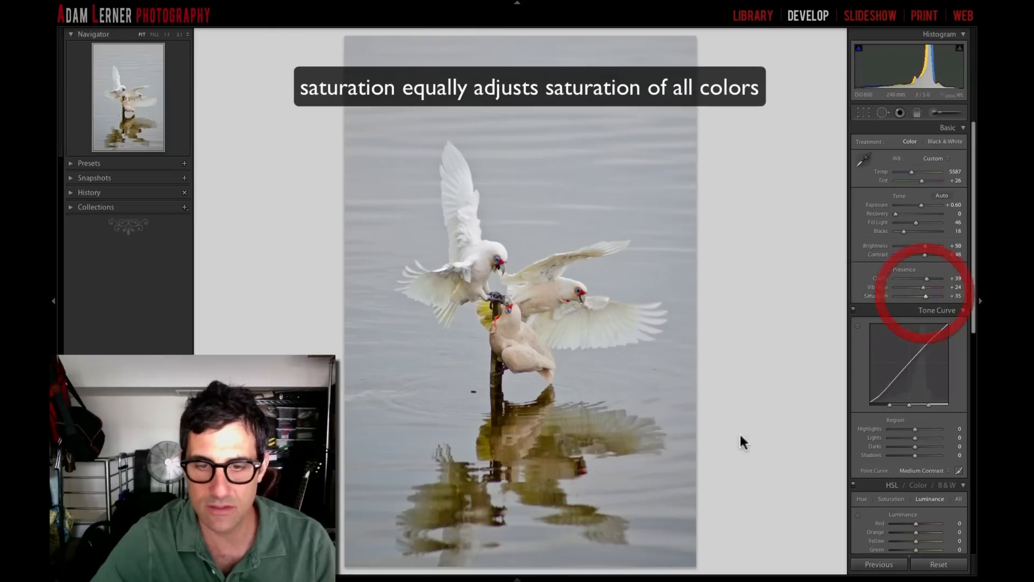
{"action": "left_click", "coordinate": [559, 442]}
{"action": "left_click_drag", "start_coordinate": [559, 441], "coordinate": [563, 251]}
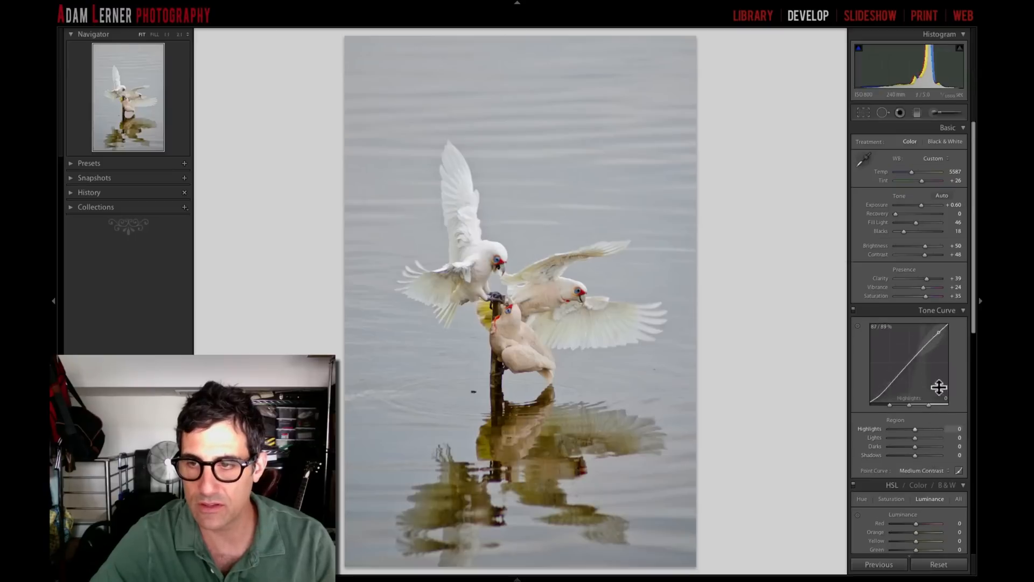
Apply the Strong Contrast point curve with tone curve highlights at +10, and switch to the before view for comparison.
{"action": "left_click", "coordinate": [936, 471]}
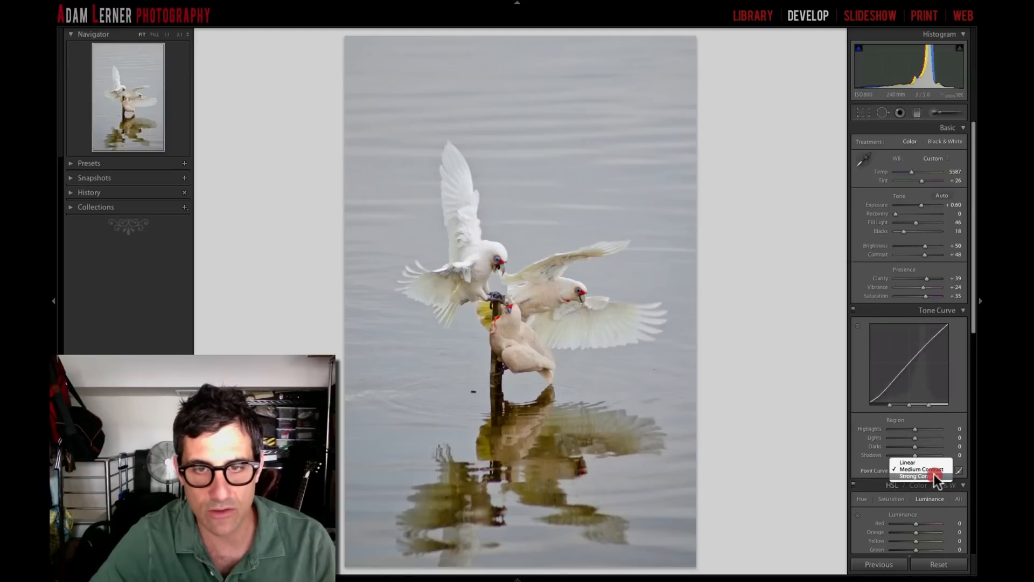
{"action": "left_click", "coordinate": [935, 476]}
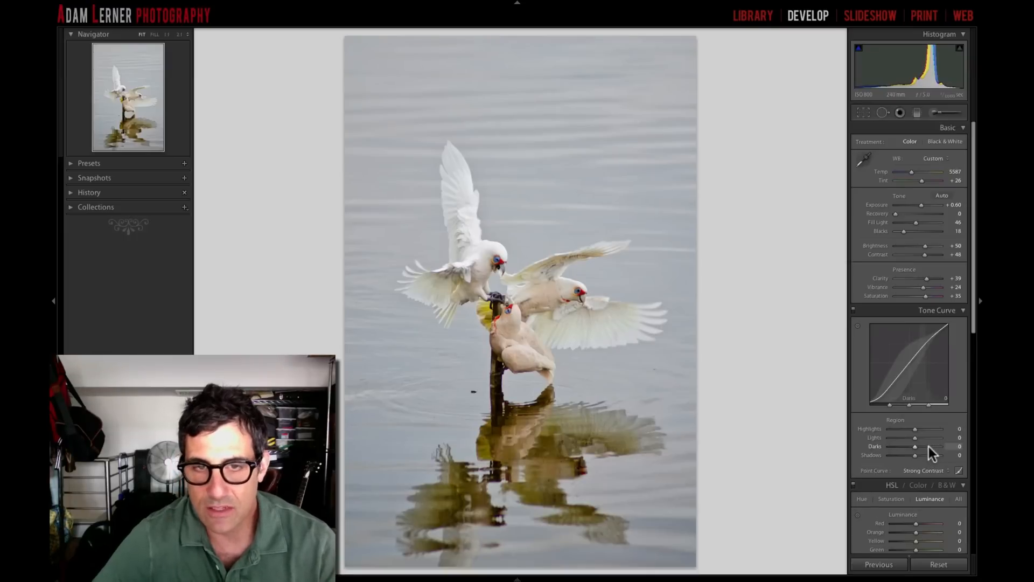
{"action": "left_click_drag", "start_coordinate": [914, 429], "coordinate": [917, 429]}
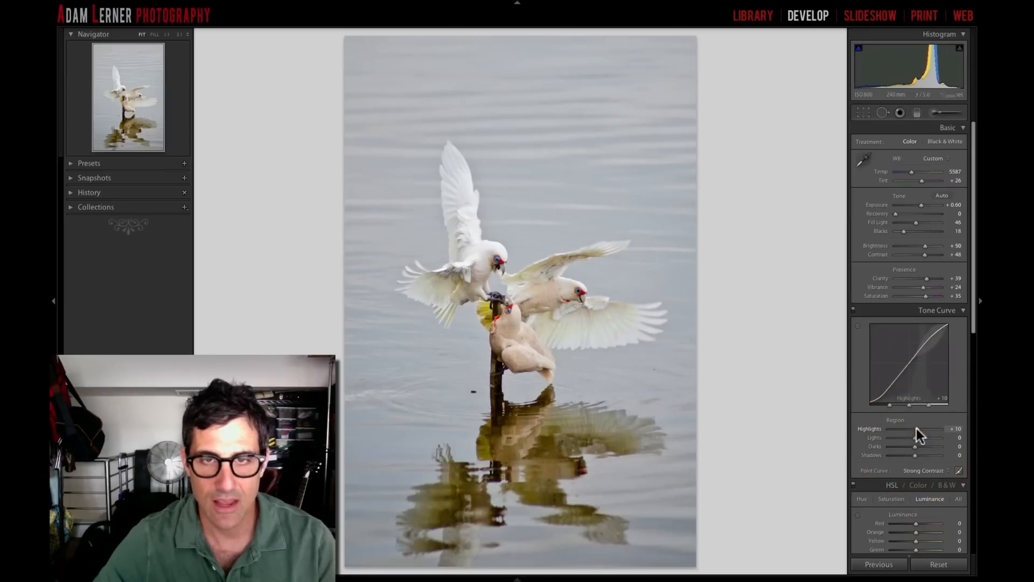
{"action": "key", "text": "backslash"}
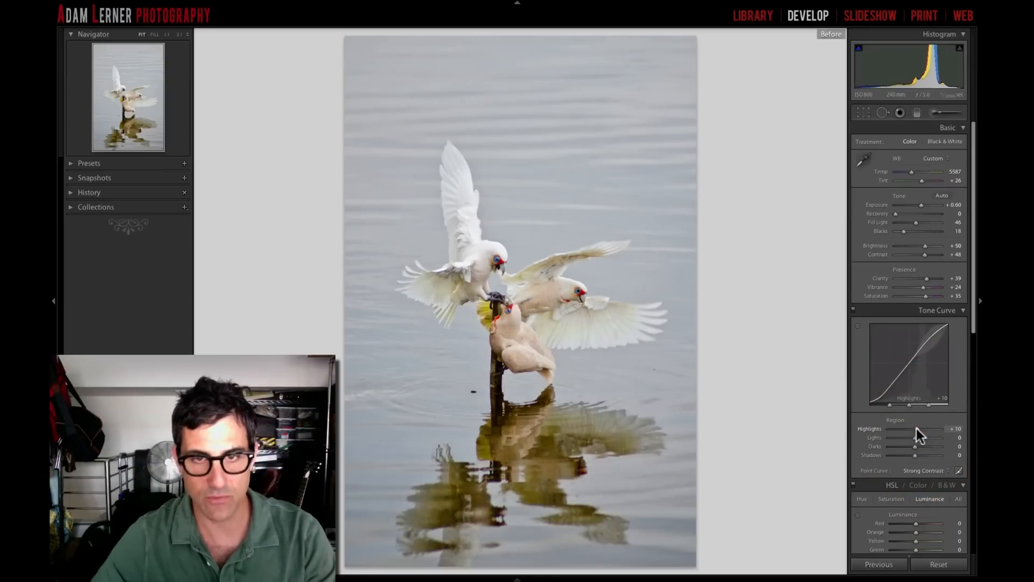
Compare the photo's before view with the edit after the tone curve adjustment.
{"action": "key", "text": "backslash"}
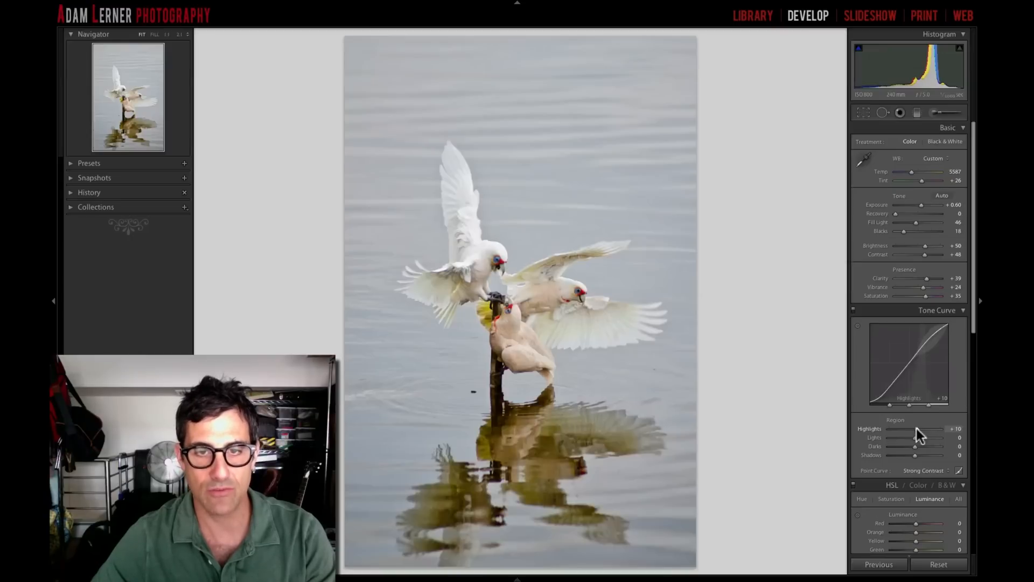
{"action": "key", "text": "backslash"}
{"action": "key", "text": "backslash"}
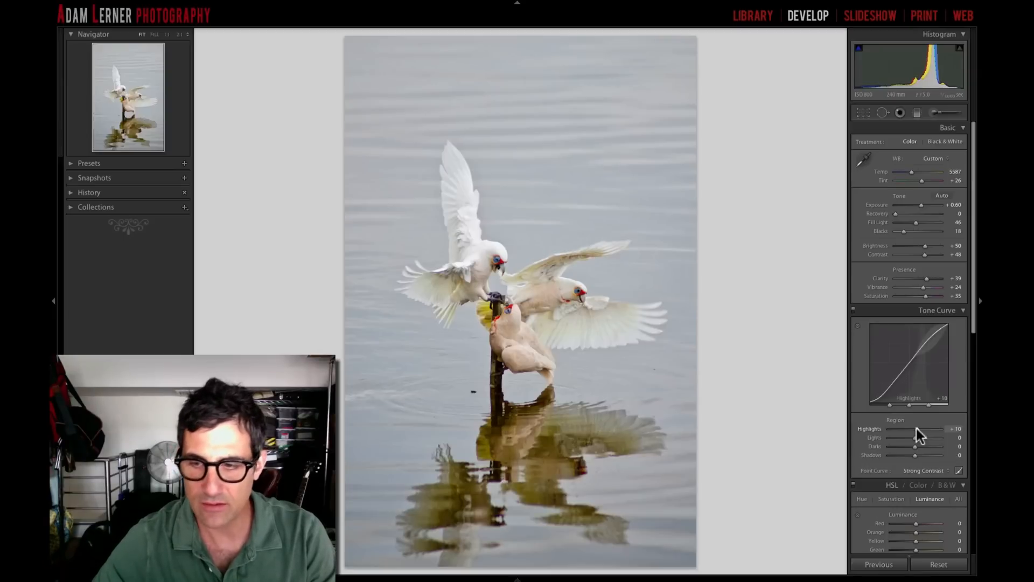
Focus the detail preview on the upper bird's eye and set sharpening to amount 80 and masking 63.
{"action": "scroll", "coordinate": [917, 428], "scroll_direction": "down", "scroll_amount": 6}
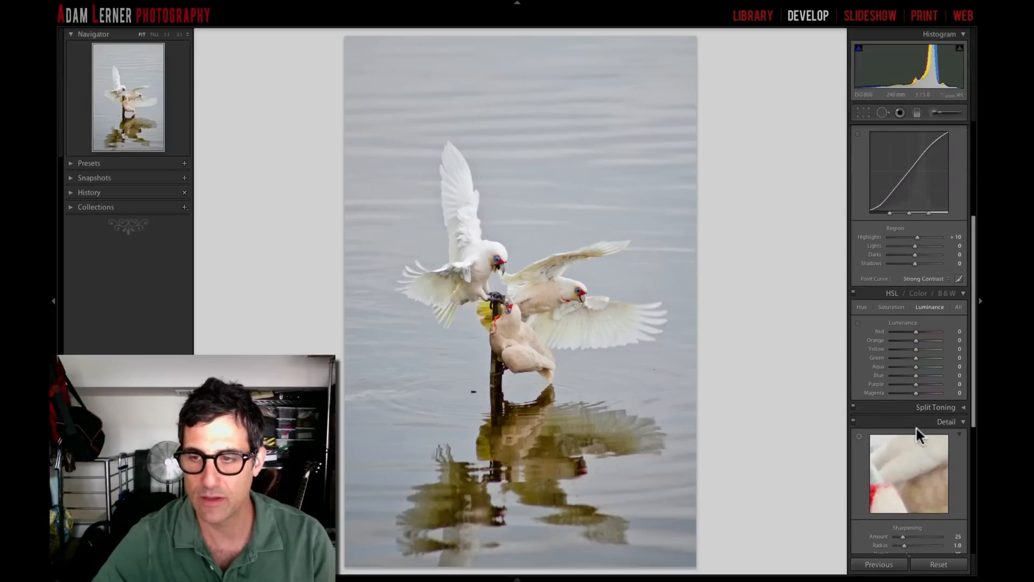
{"action": "scroll", "coordinate": [916, 426], "scroll_direction": "down", "scroll_amount": 4}
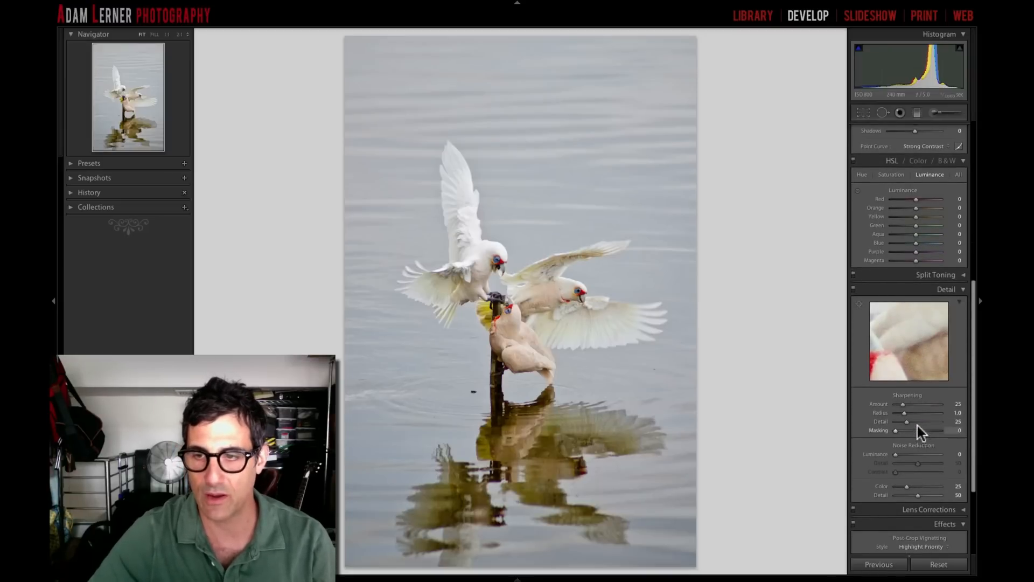
{"action": "scroll", "coordinate": [922, 440], "scroll_direction": "down", "scroll_amount": 3}
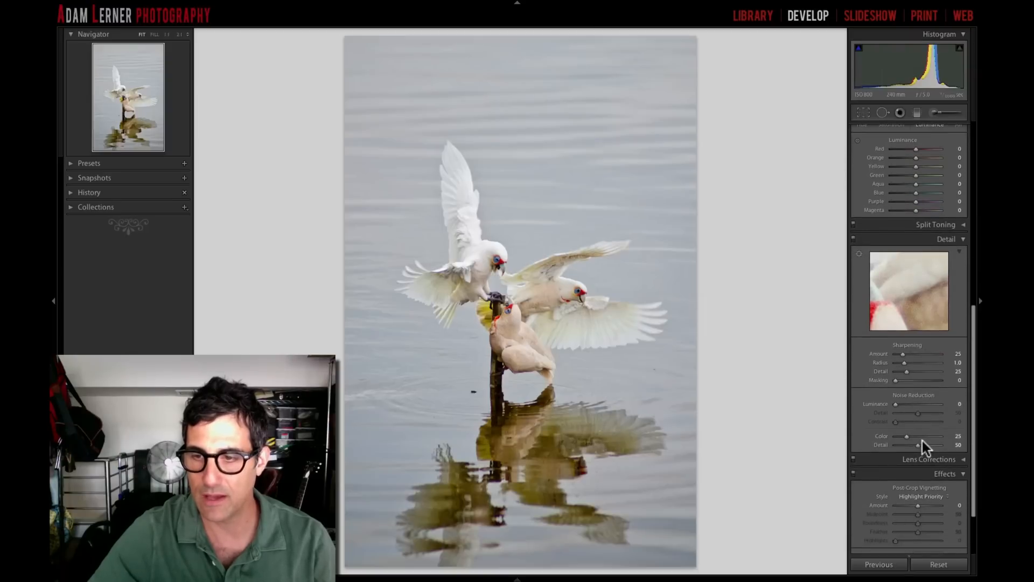
{"action": "left_click", "coordinate": [860, 255]}
{"action": "left_click", "coordinate": [496, 260]}
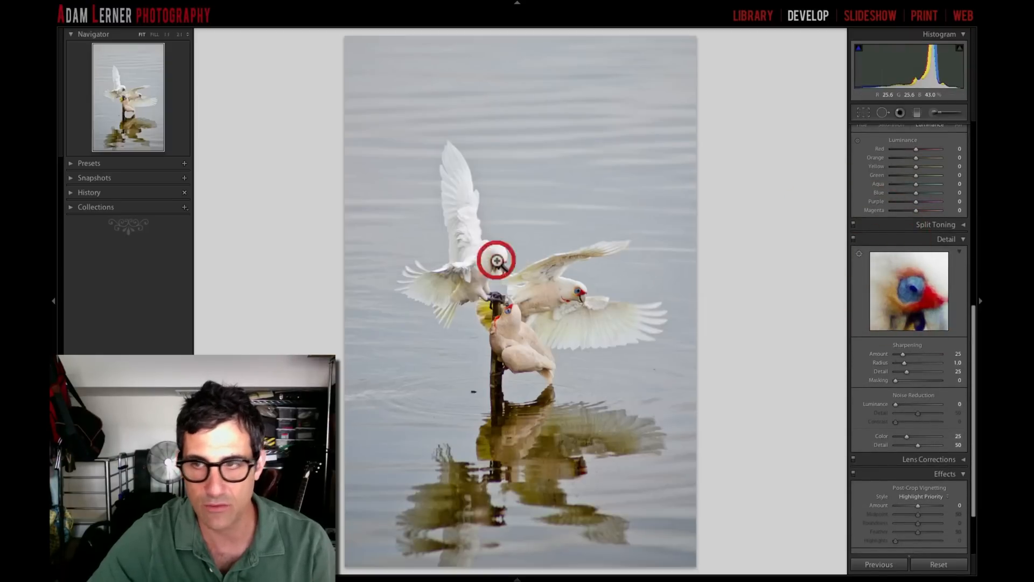
{"action": "left_click_drag", "start_coordinate": [903, 354], "coordinate": [920, 354]}
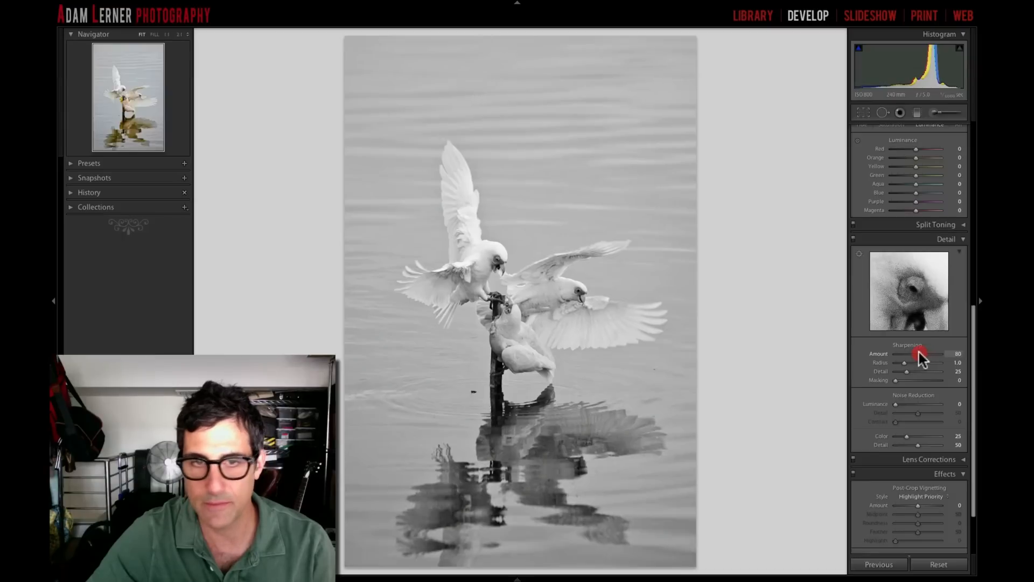
{"action": "left_click_drag", "start_coordinate": [895, 379], "coordinate": [925, 378]}
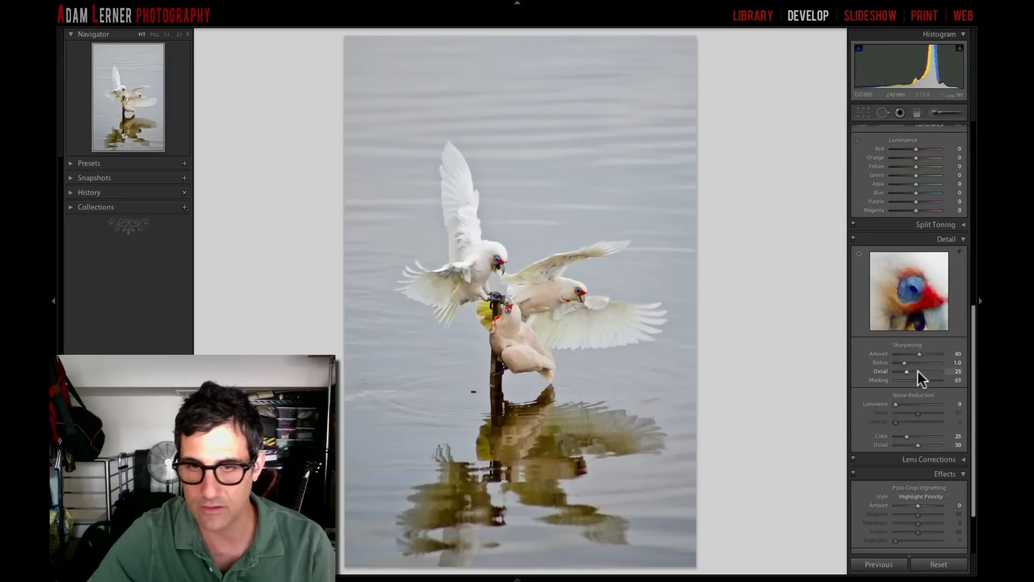
Add a Highlight Priority post-crop vignette with amount -26, roundness +17 and feather 71.
{"action": "scroll", "coordinate": [917, 369], "scroll_direction": "down", "scroll_amount": 3}
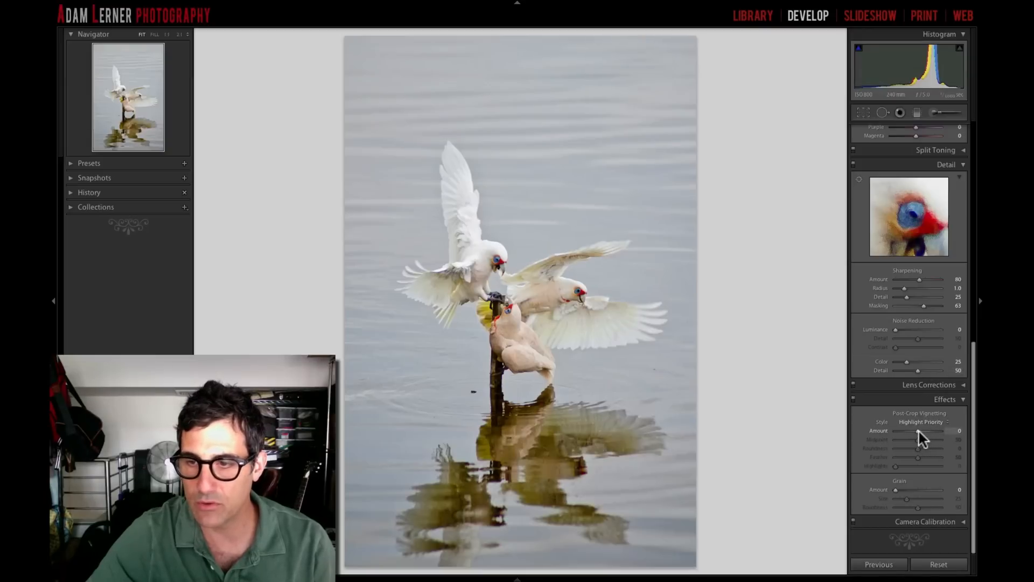
{"action": "left_click_drag", "start_coordinate": [919, 429], "coordinate": [913, 430]}
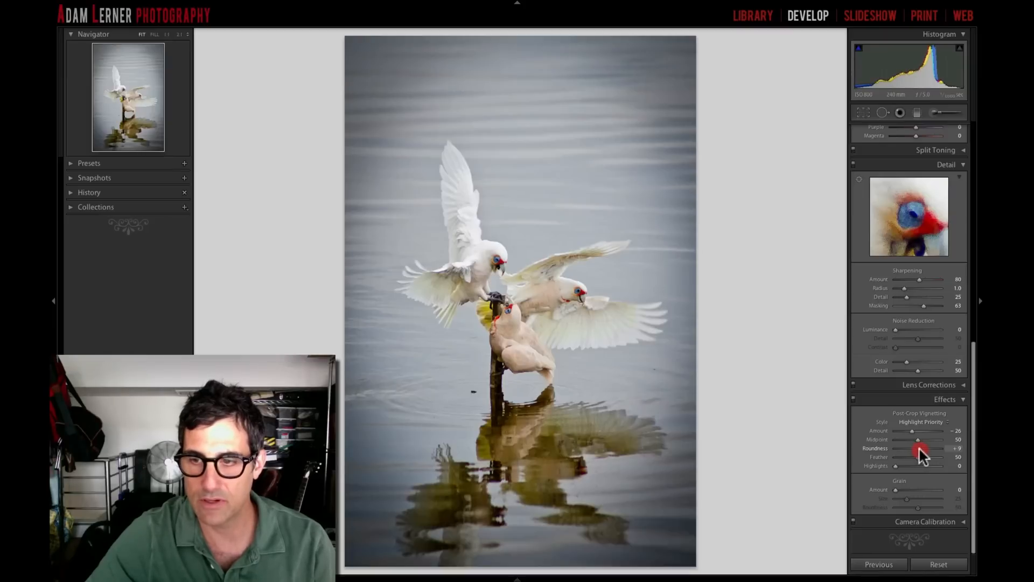
{"action": "left_click_drag", "start_coordinate": [919, 447], "coordinate": [920, 449]}
{"action": "left_click_drag", "start_coordinate": [918, 456], "coordinate": [925, 454]}
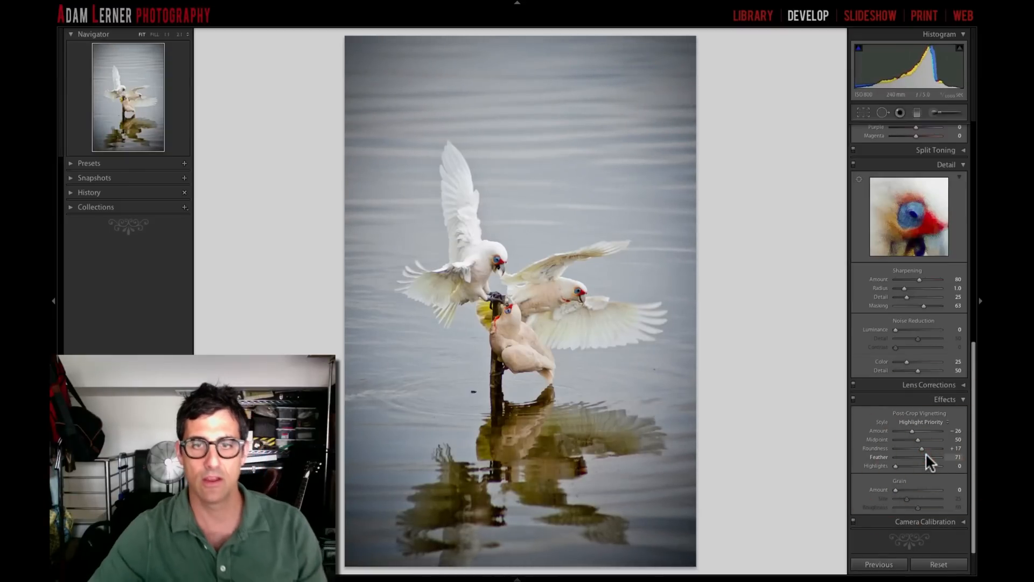
Compare the sharpened and vignetted photo with its original before view.
{"action": "scroll", "coordinate": [926, 453], "scroll_direction": "up", "scroll_amount": 10}
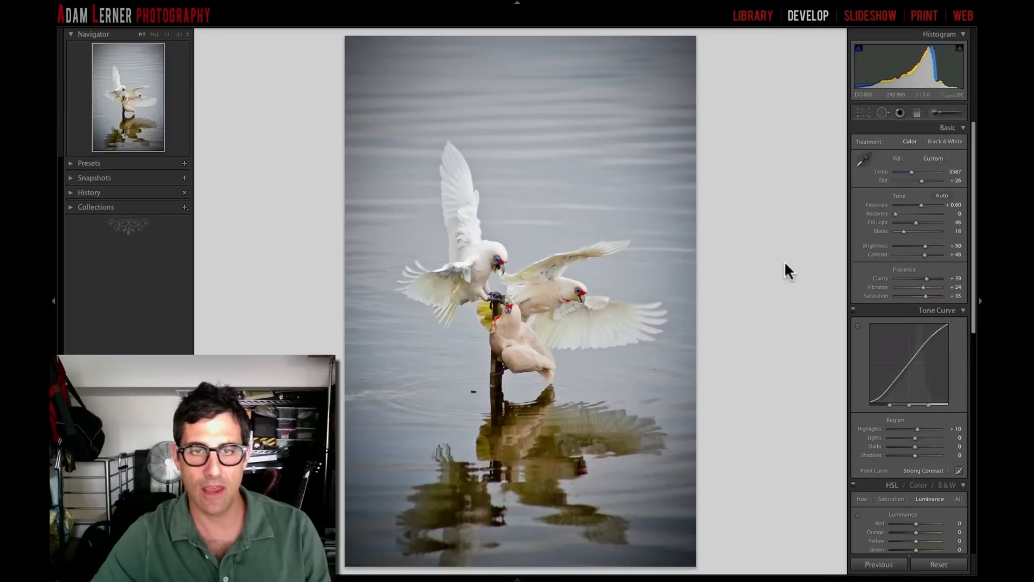
{"action": "key", "text": "backslash"}
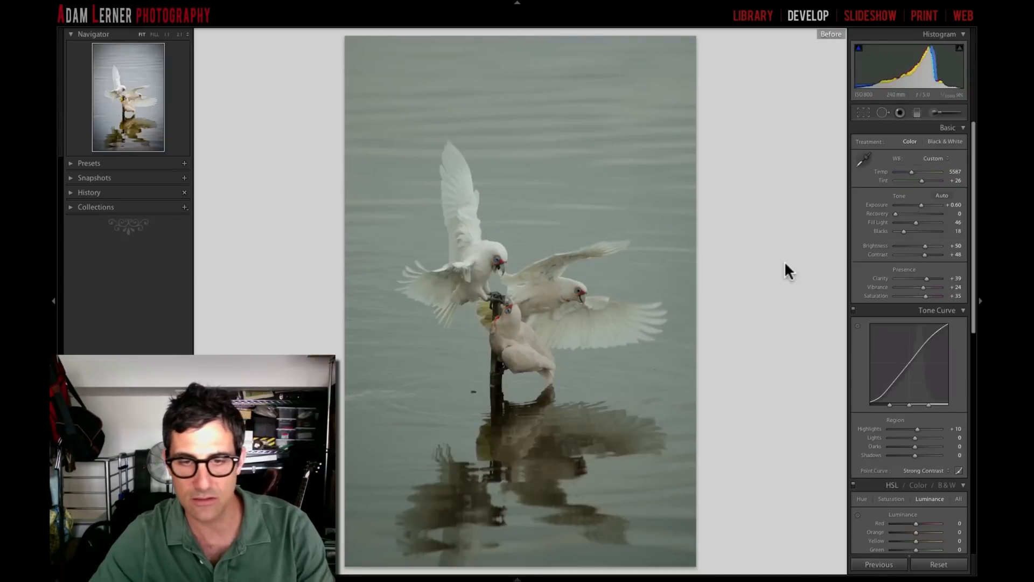
{"action": "key", "text": "backslash"}
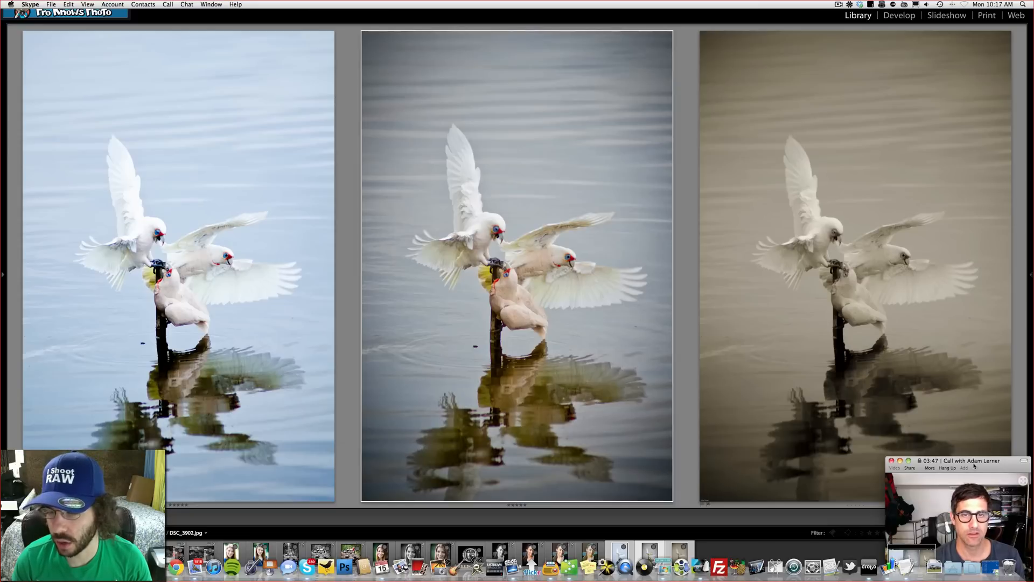
Move the call window up slightly and open the bluish DSC_3902.NEF edit from the three-photo comparison in Develop, showing its basic adjustments.
{"action": "left_click_drag", "start_coordinate": [974, 465], "coordinate": [974, 449]}
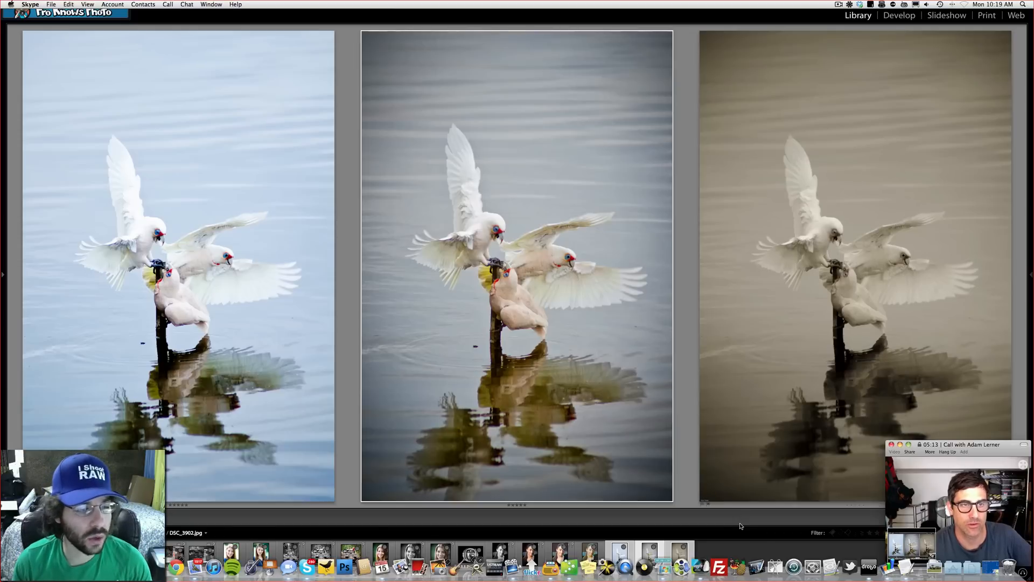
{"action": "left_click", "coordinate": [75, 419]}
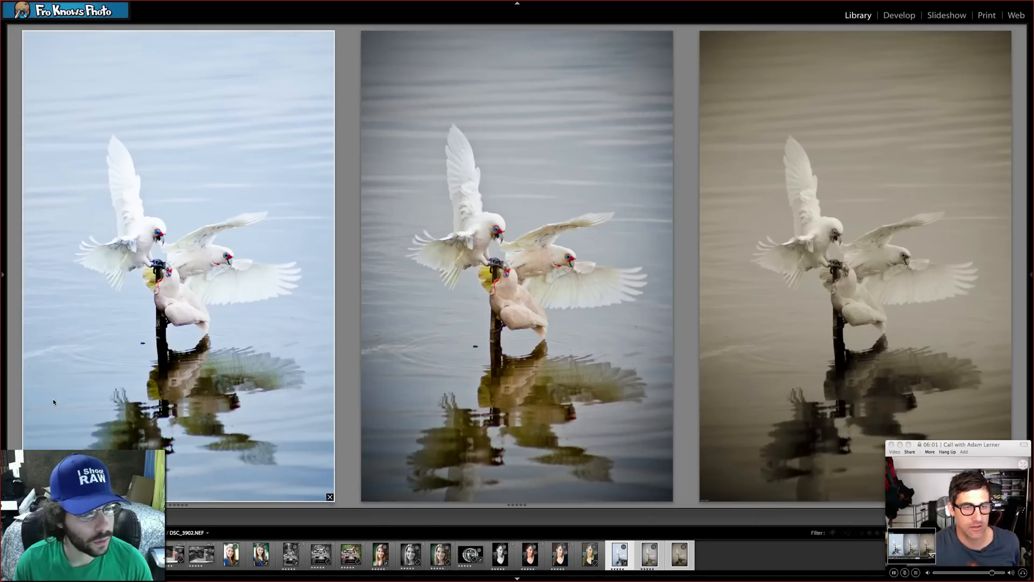
{"action": "double_click", "coordinate": [72, 397]}
{"action": "left_click", "coordinate": [900, 15]}
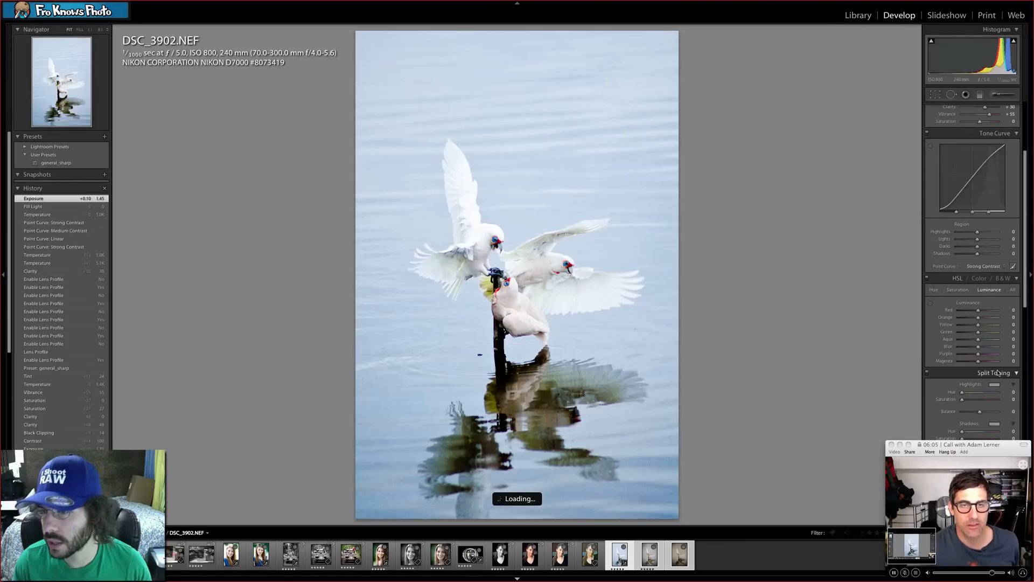
{"action": "scroll", "coordinate": [992, 371], "scroll_direction": "up", "scroll_amount": 5}
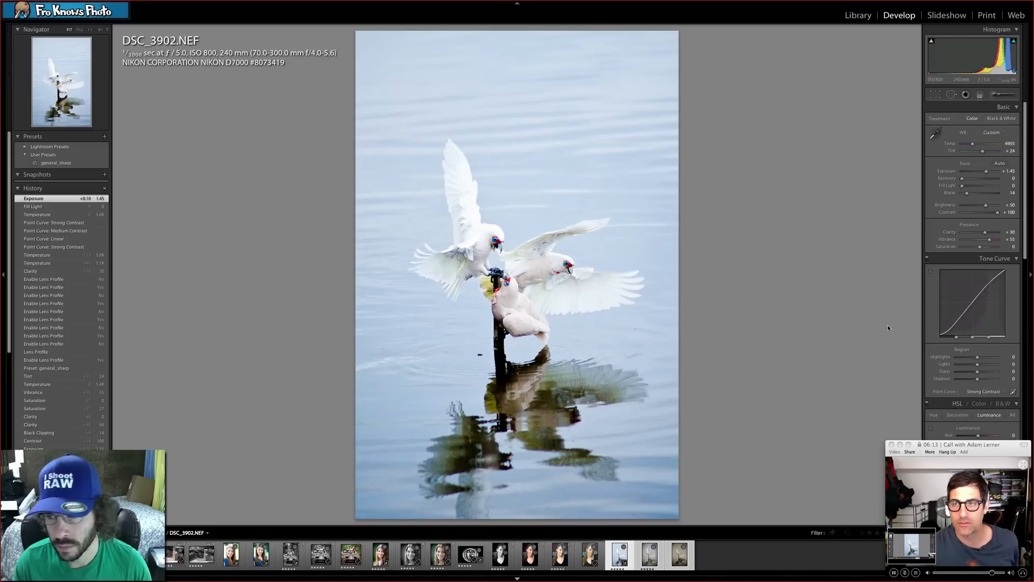
Compare the DSC_3902.jpg edit with the DSC_3902.NEF edit by alternating between them, ending on the NEF version.
{"action": "left_click", "coordinate": [650, 555]}
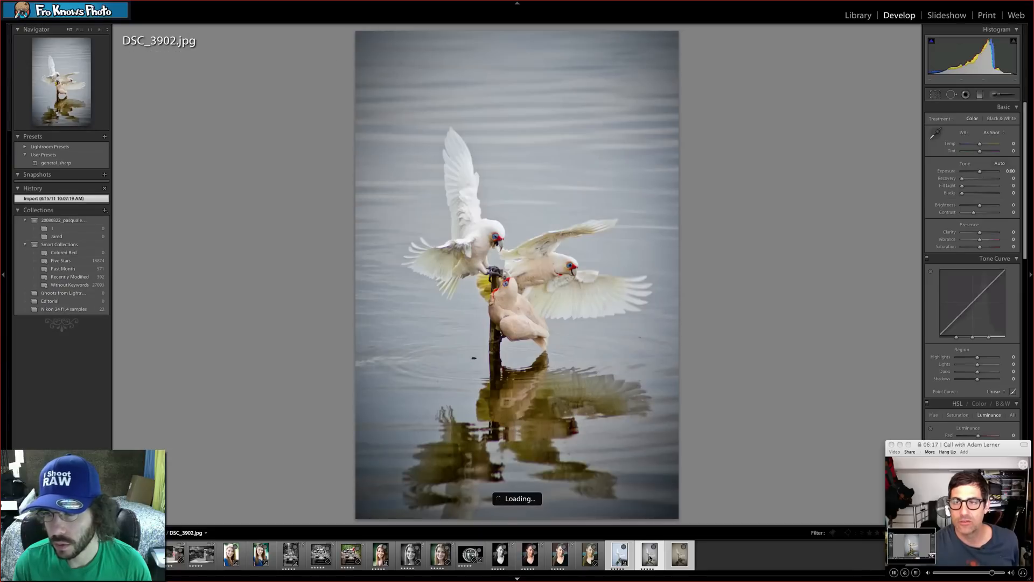
{"action": "left_click", "coordinate": [618, 555]}
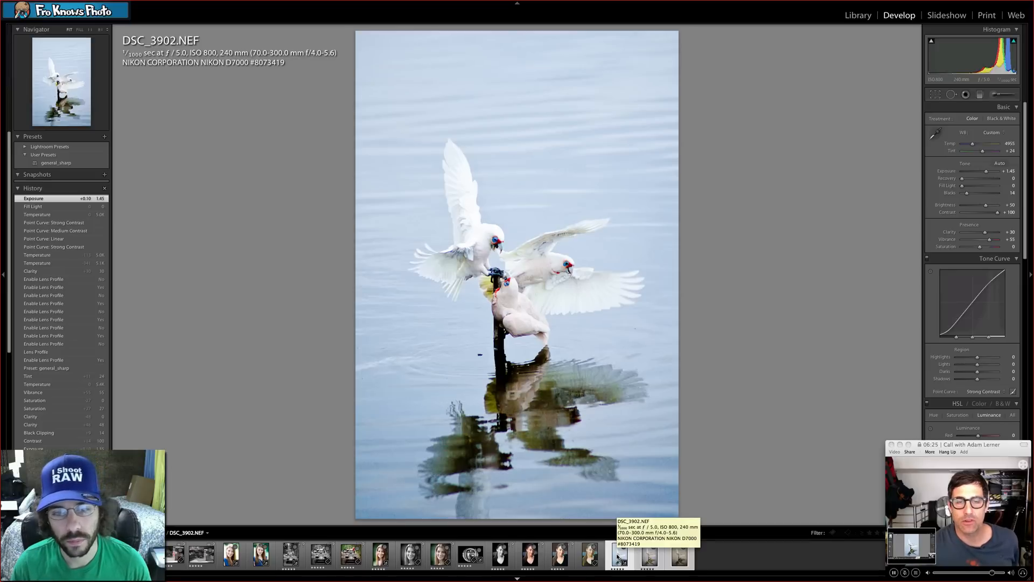
{"action": "left_click", "coordinate": [649, 557]}
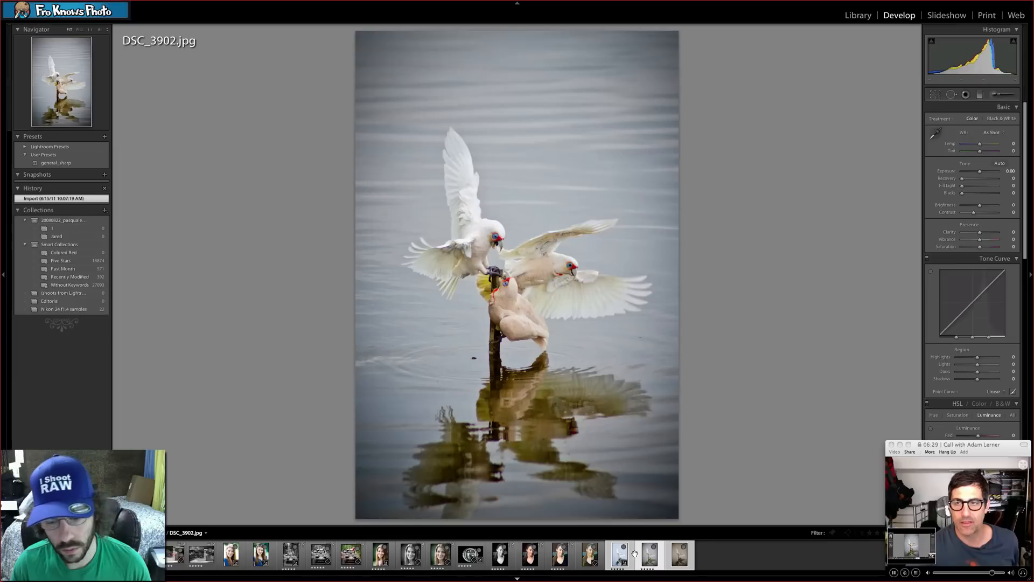
{"action": "left_click", "coordinate": [621, 556]}
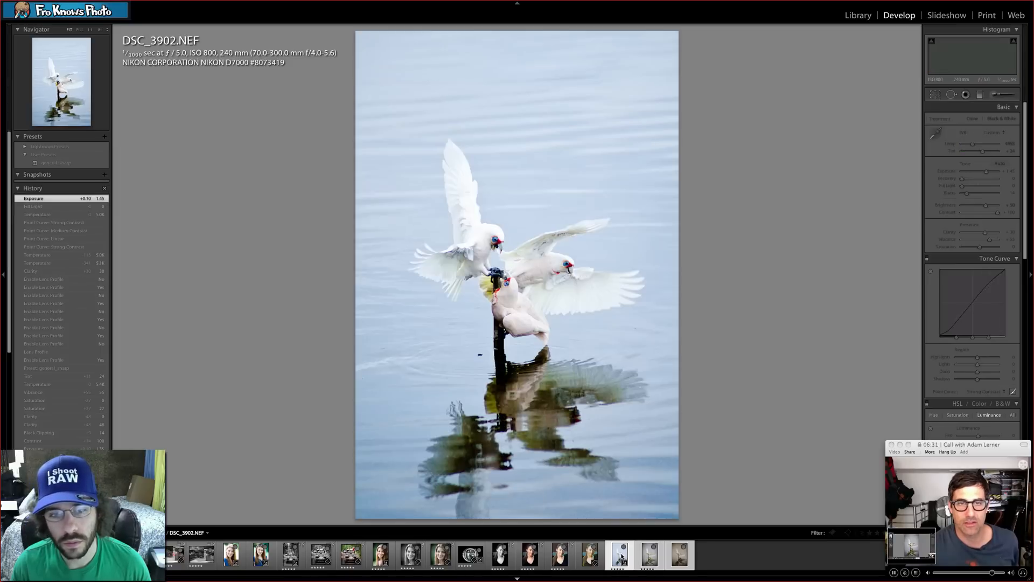
{"action": "left_click", "coordinate": [570, 467]}
{"action": "left_click", "coordinate": [570, 467]}
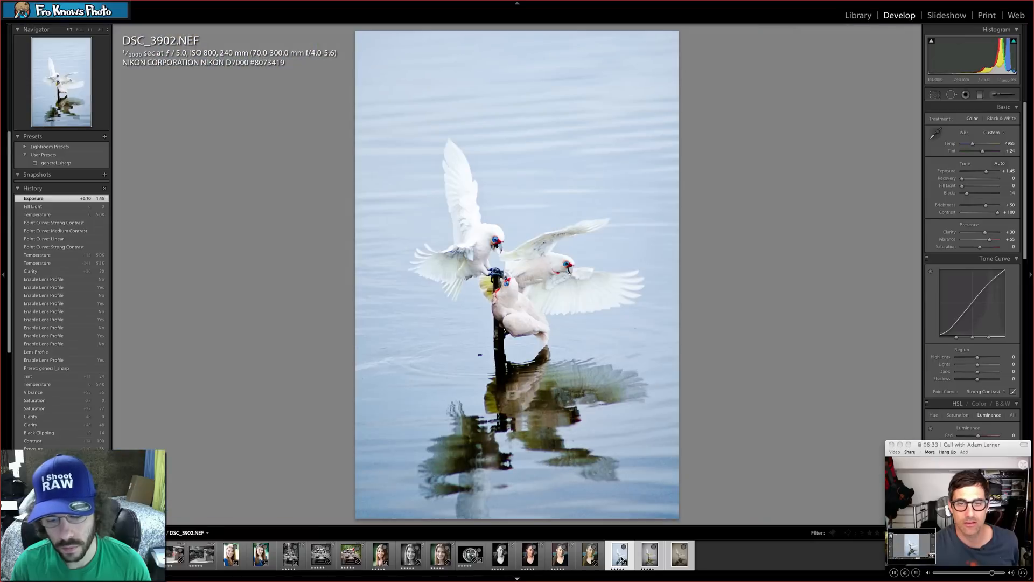